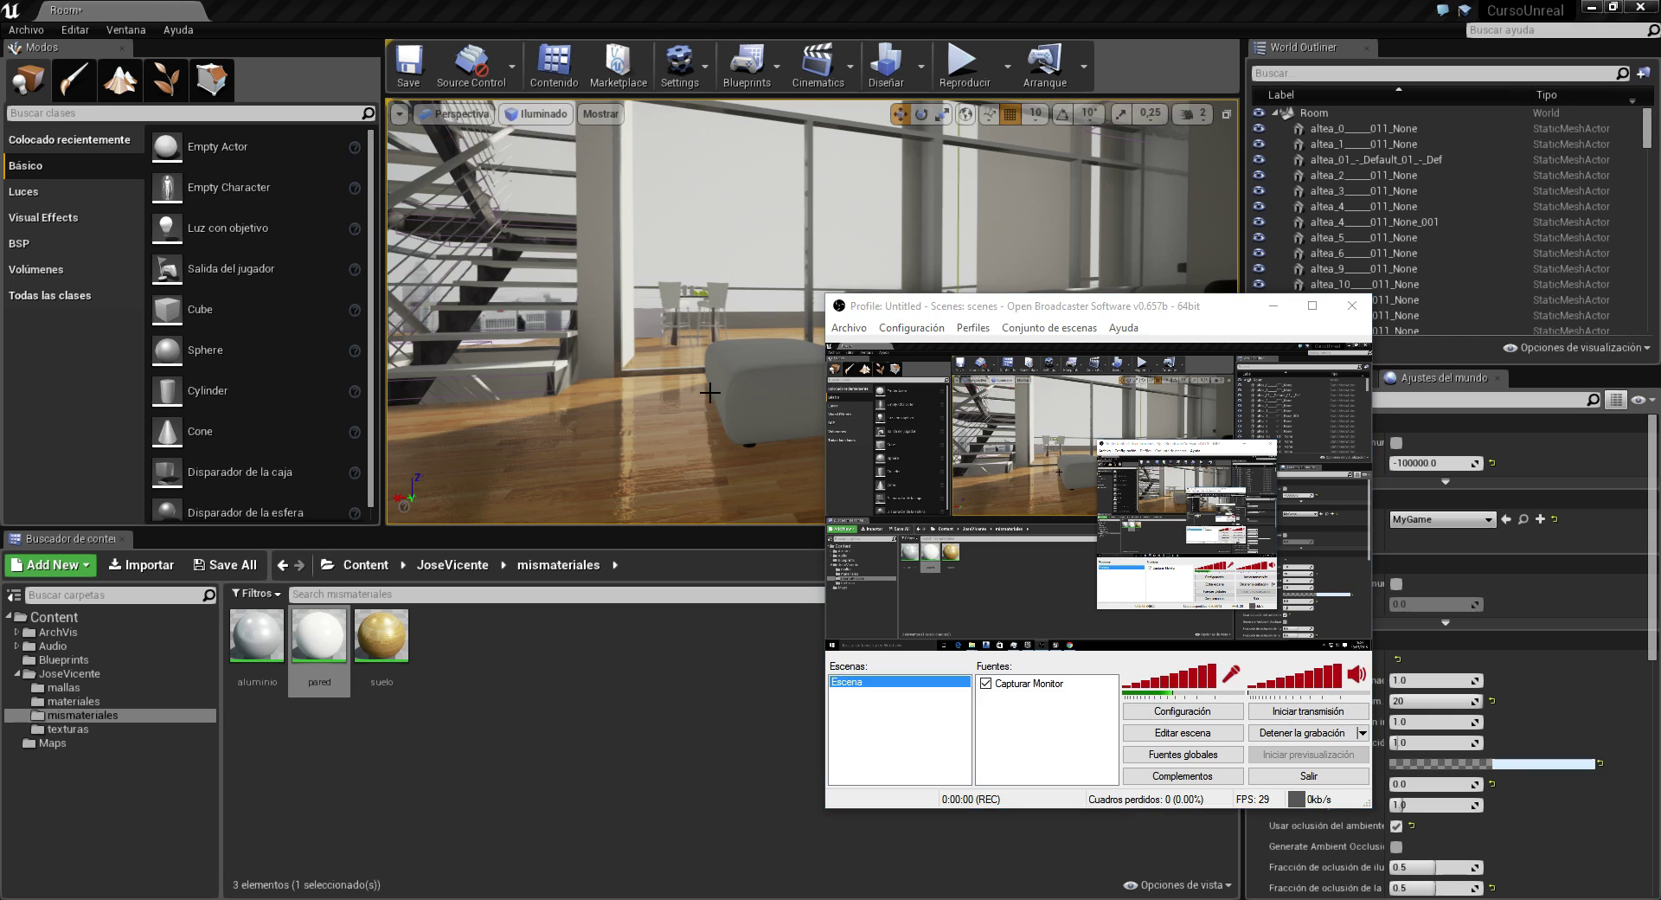
Swing the view toward the car, then widen and heighten the level viewport.
{"action": "right_click_drag", "start_coordinate": [676, 441], "coordinate": [676, 440]}
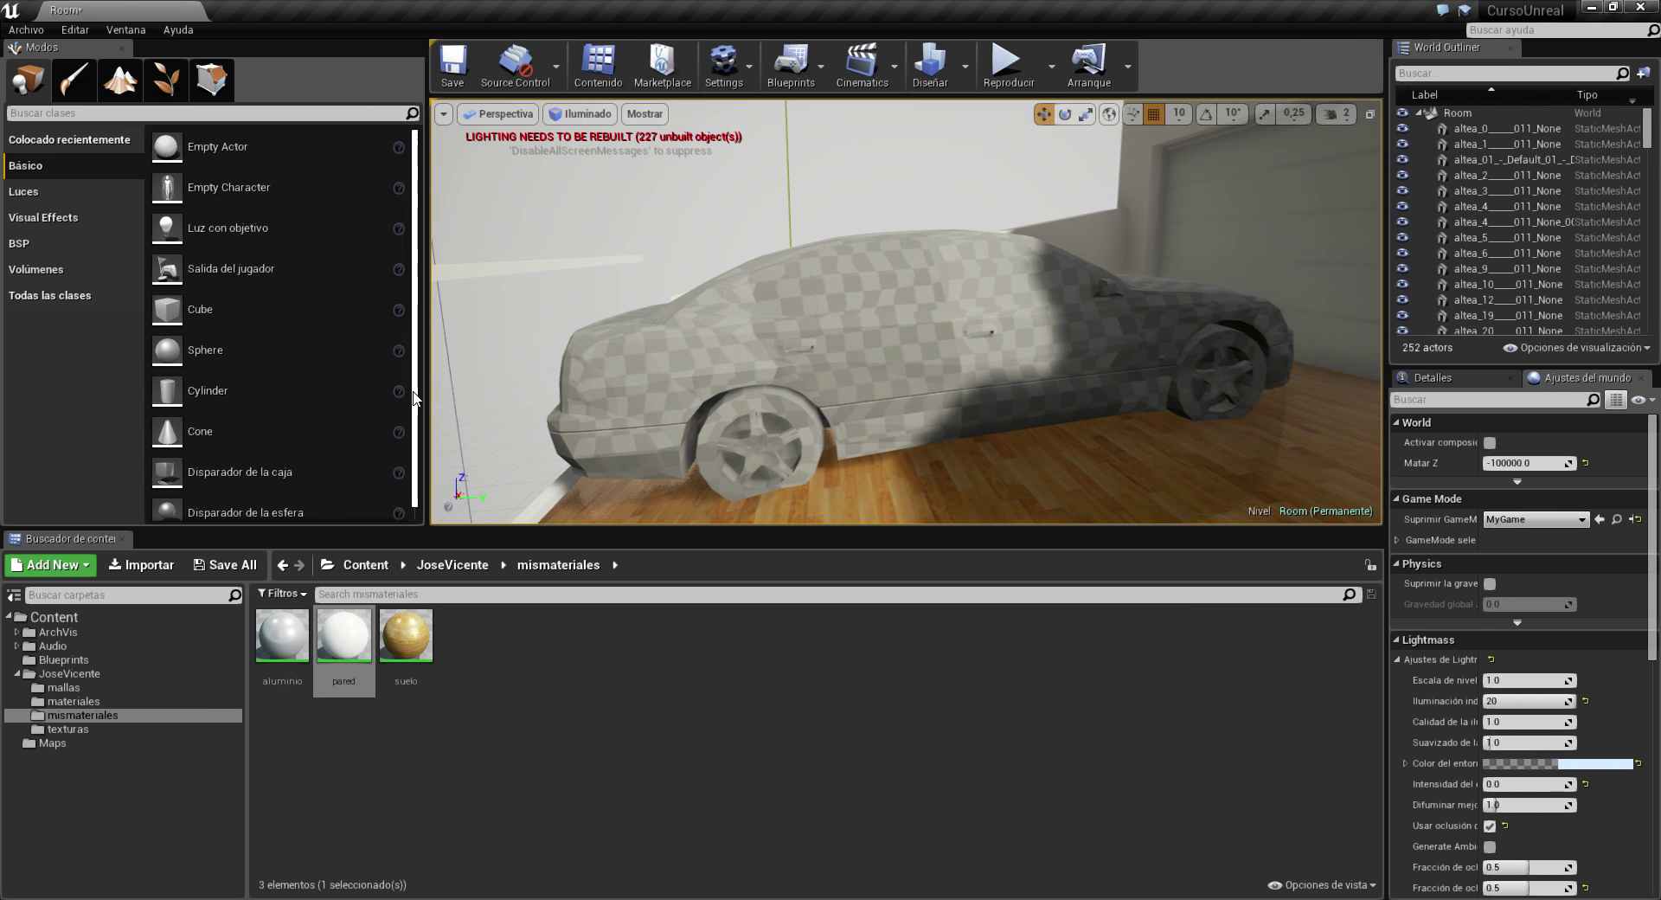
{"action": "left_click_drag", "start_coordinate": [424, 396], "coordinate": [275, 396]}
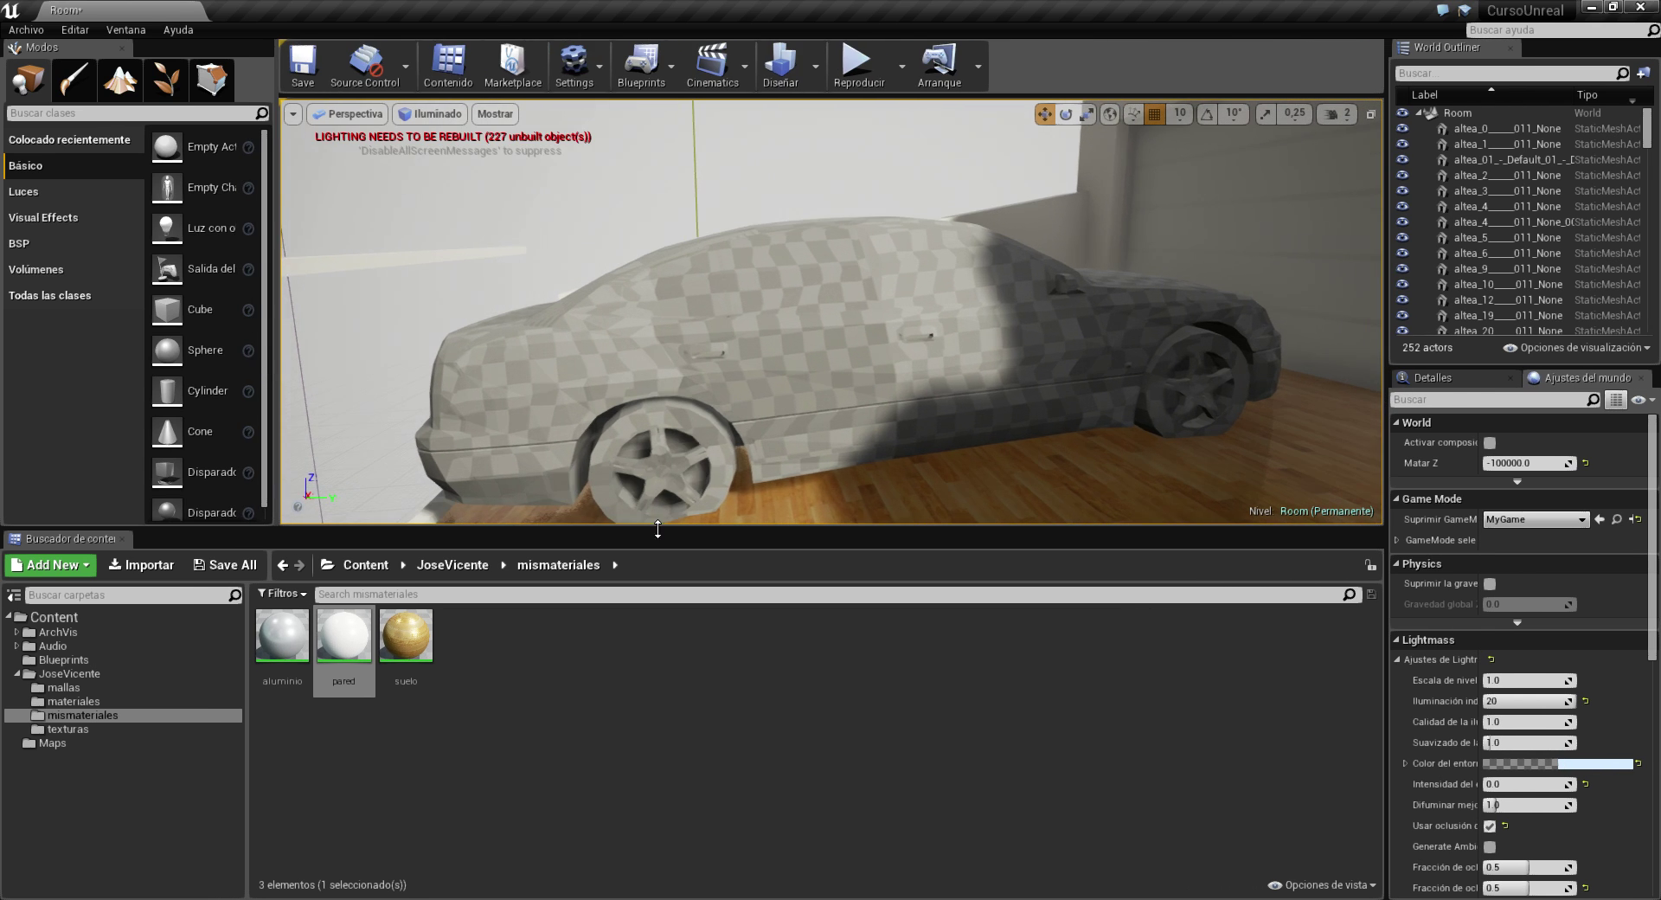
{"action": "left_click_drag", "start_coordinate": [786, 533], "coordinate": [785, 640]}
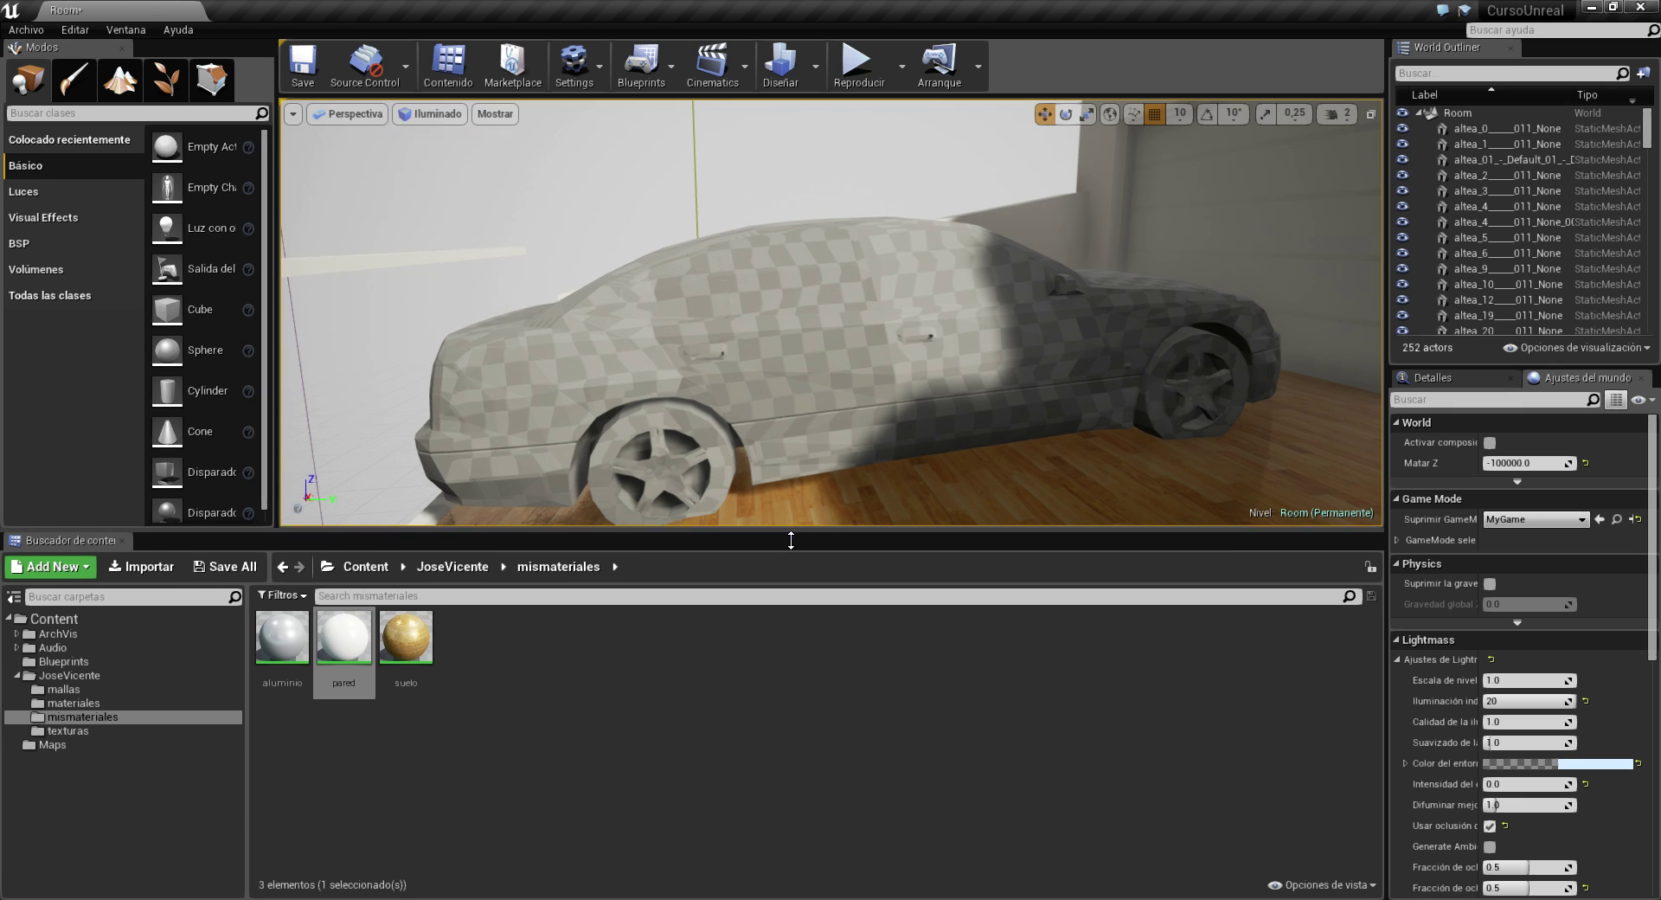
Select the car body and its windows, orbiting to see the car at an angle.
{"action": "scroll", "coordinate": [955, 463], "scroll_direction": "up", "scroll_amount": 3}
{"action": "left_click", "coordinate": [955, 462]}
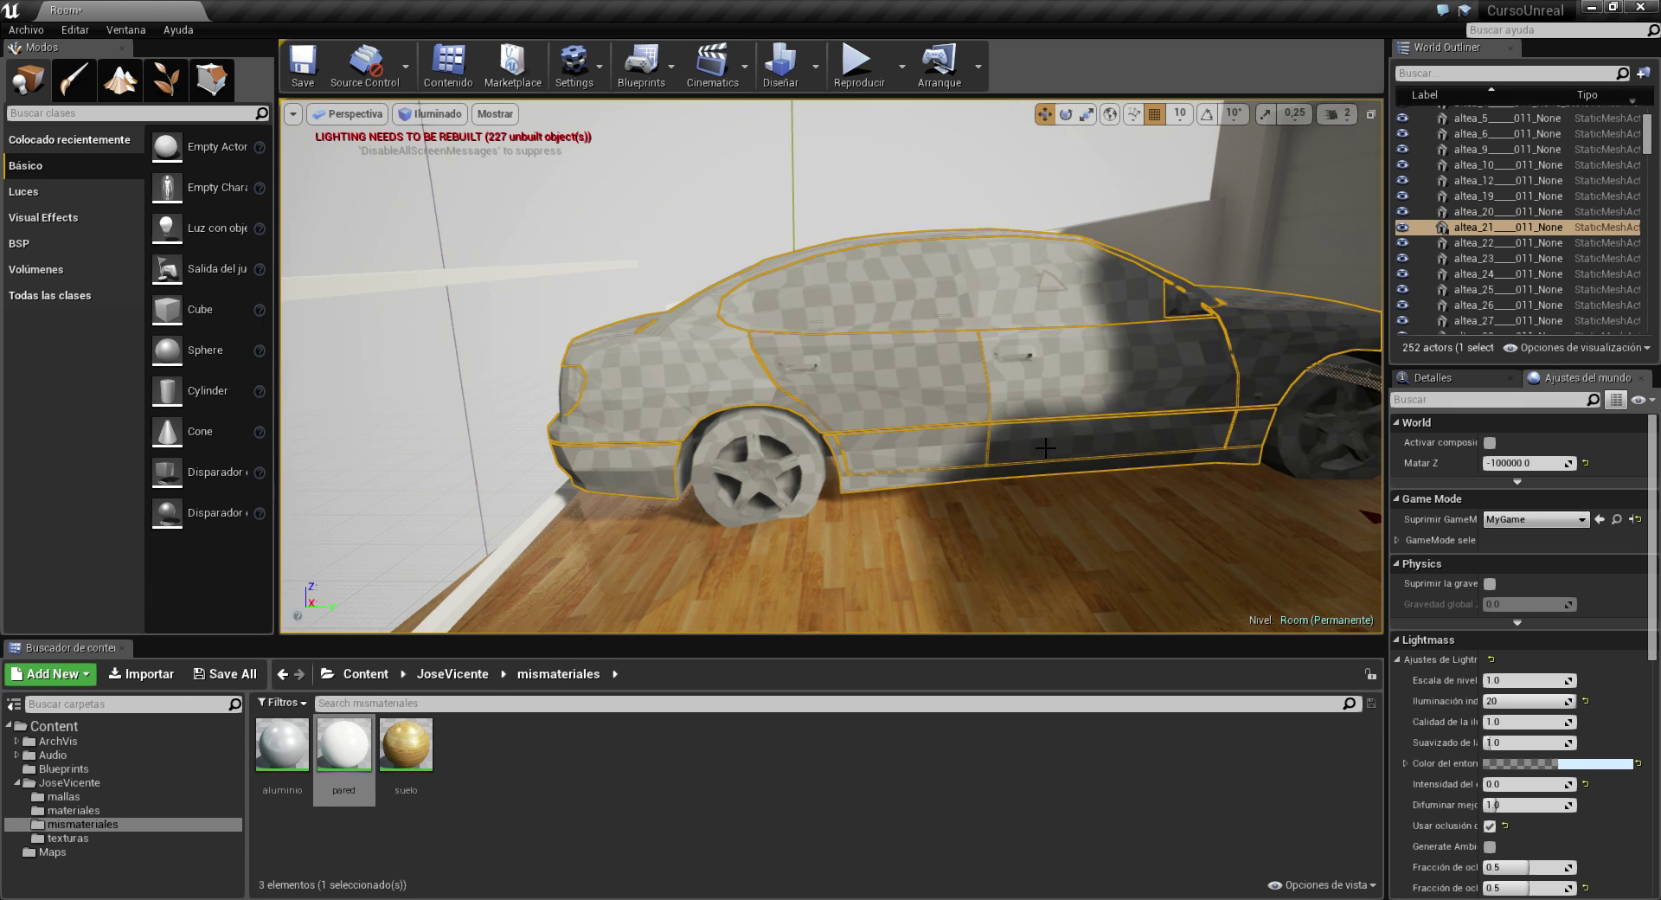
{"action": "middle_click_drag", "start_coordinate": [1052, 418], "coordinate": [1052, 419]}
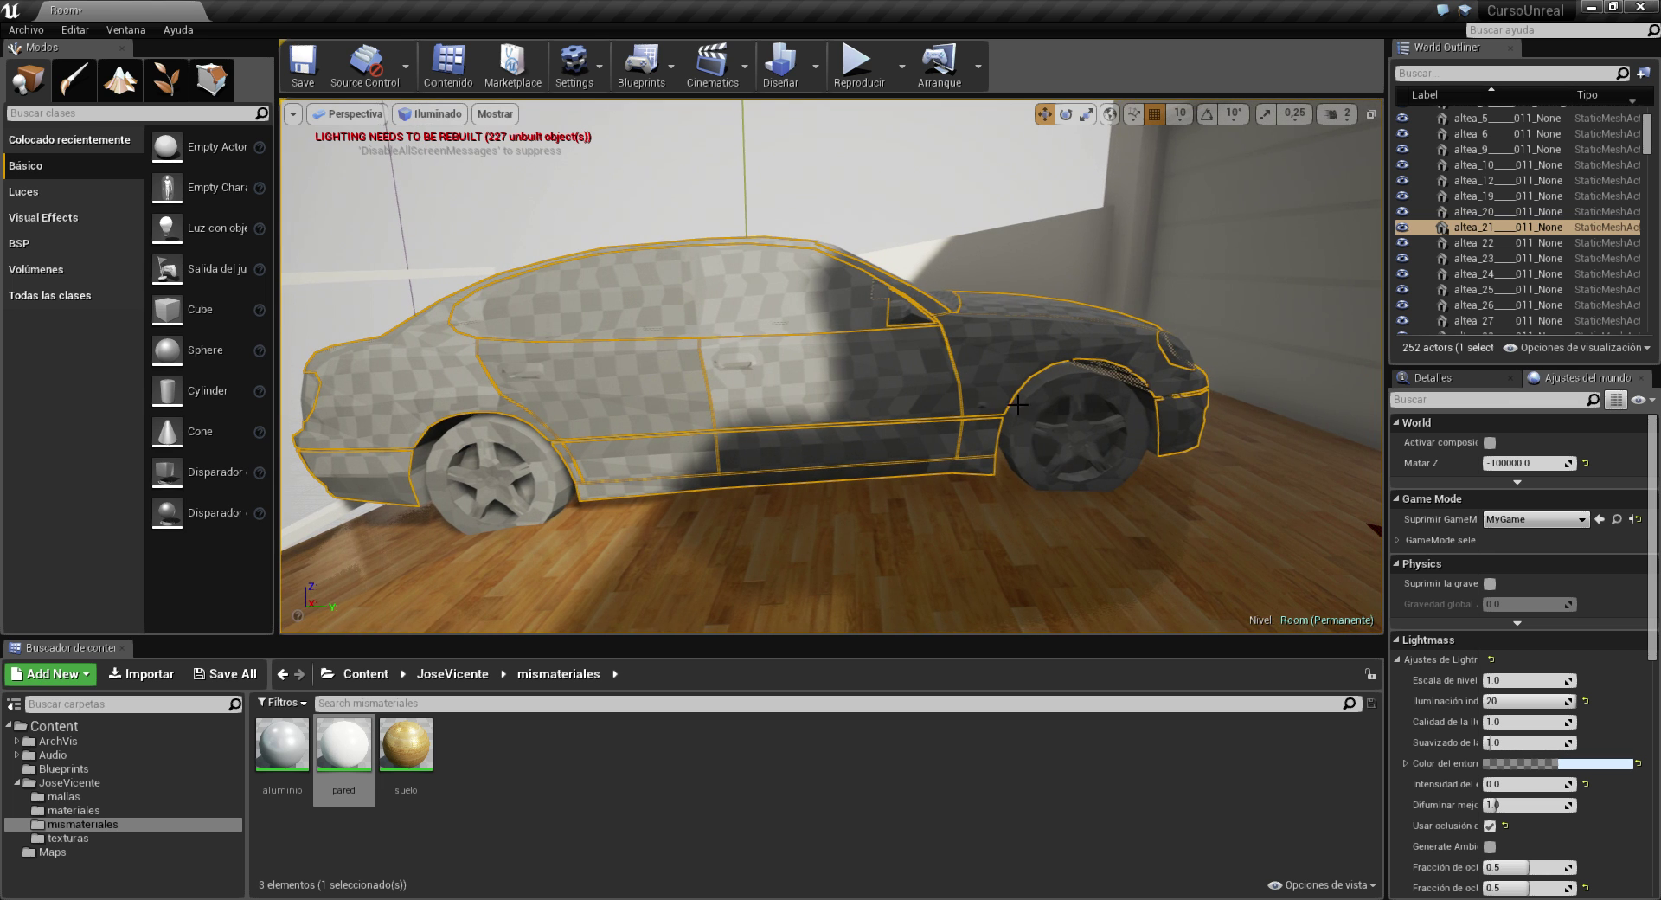
{"action": "left_click", "coordinate": [1077, 438]}
{"action": "scroll", "coordinate": [1026, 449], "scroll_direction": "up", "scroll_amount": 3}
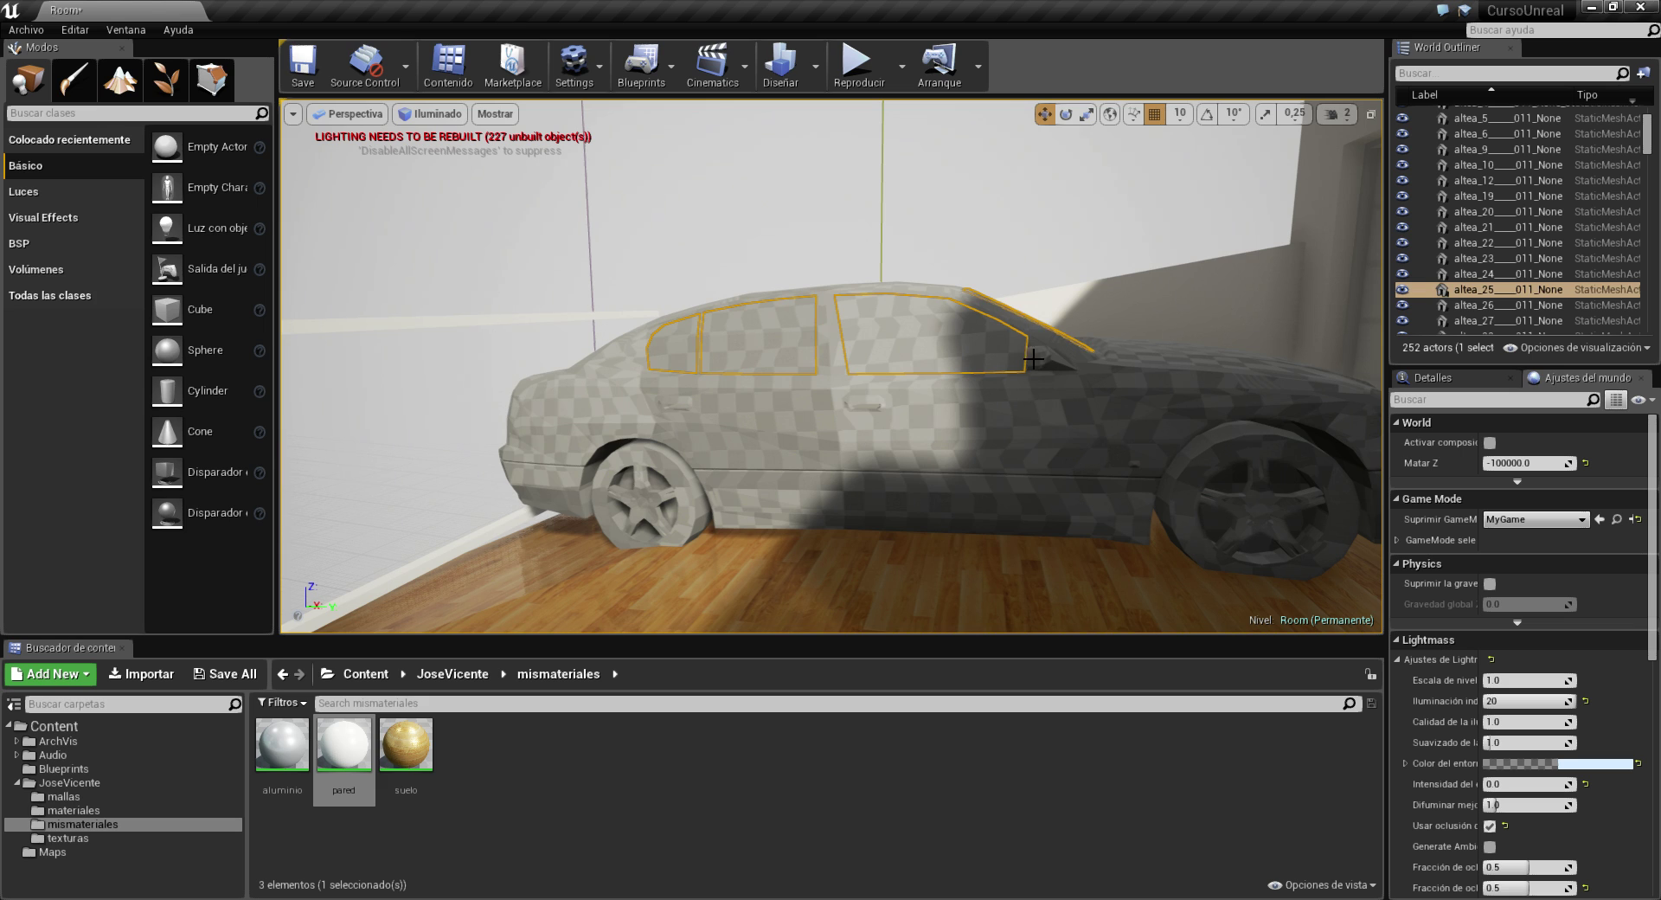
{"action": "left_click", "coordinate": [1051, 423]}
{"action": "right_click_drag", "start_coordinate": [881, 434], "coordinate": [1021, 437]}
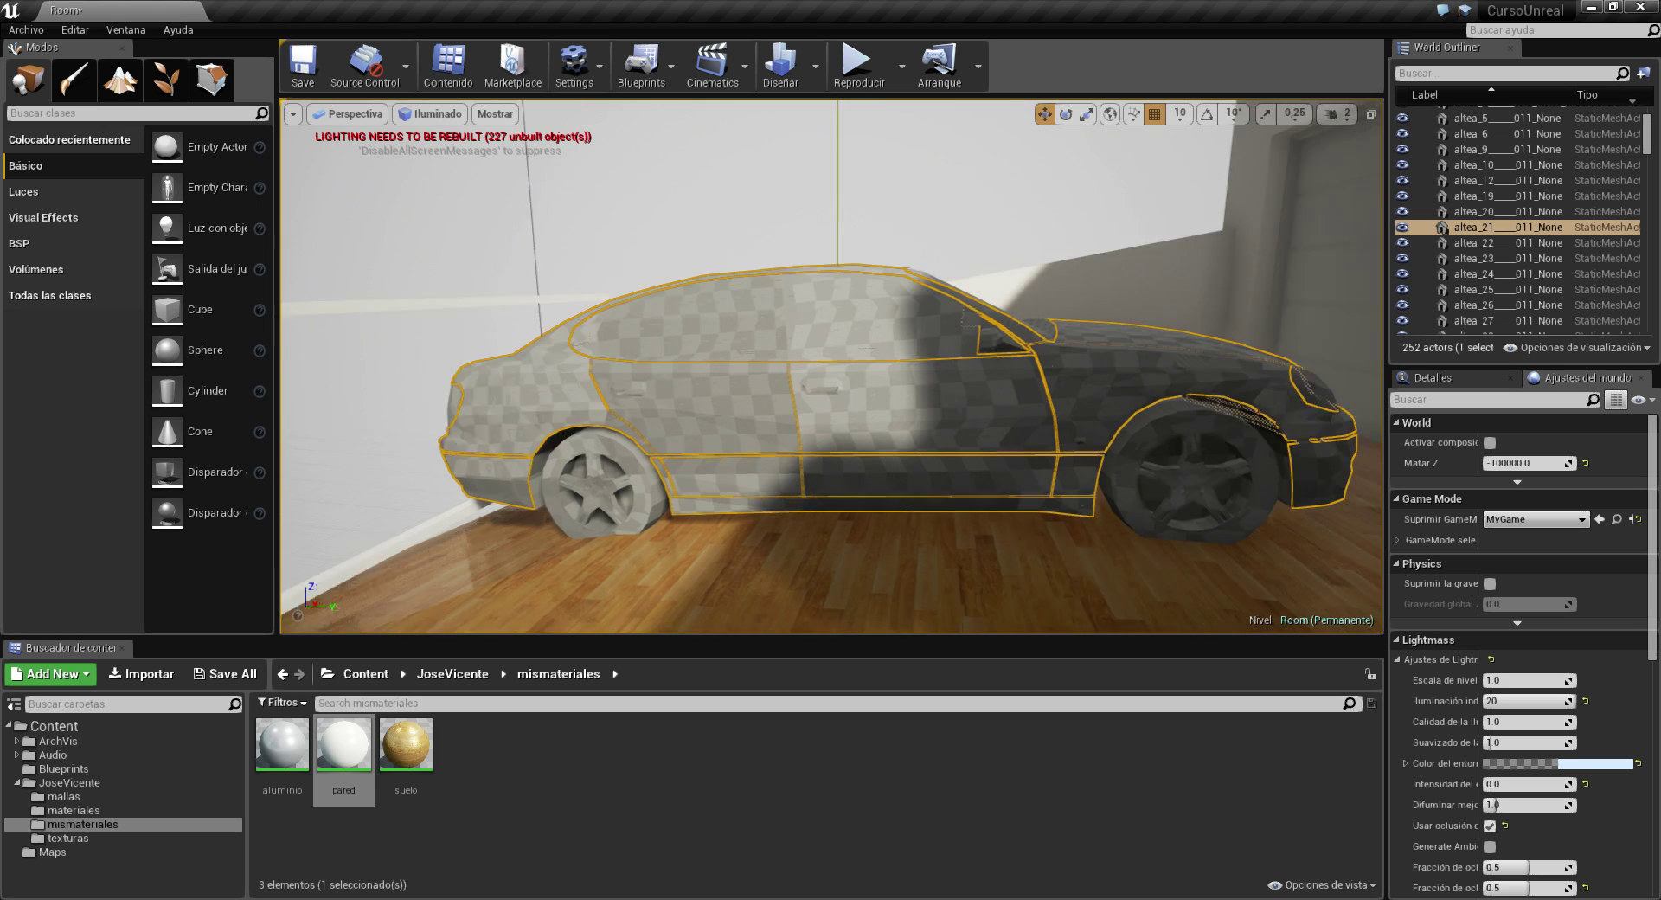
Give the asset list more height and go from materiales back to the mismateriales folder.
{"action": "left_click_drag", "start_coordinate": [630, 637], "coordinate": [627, 598]}
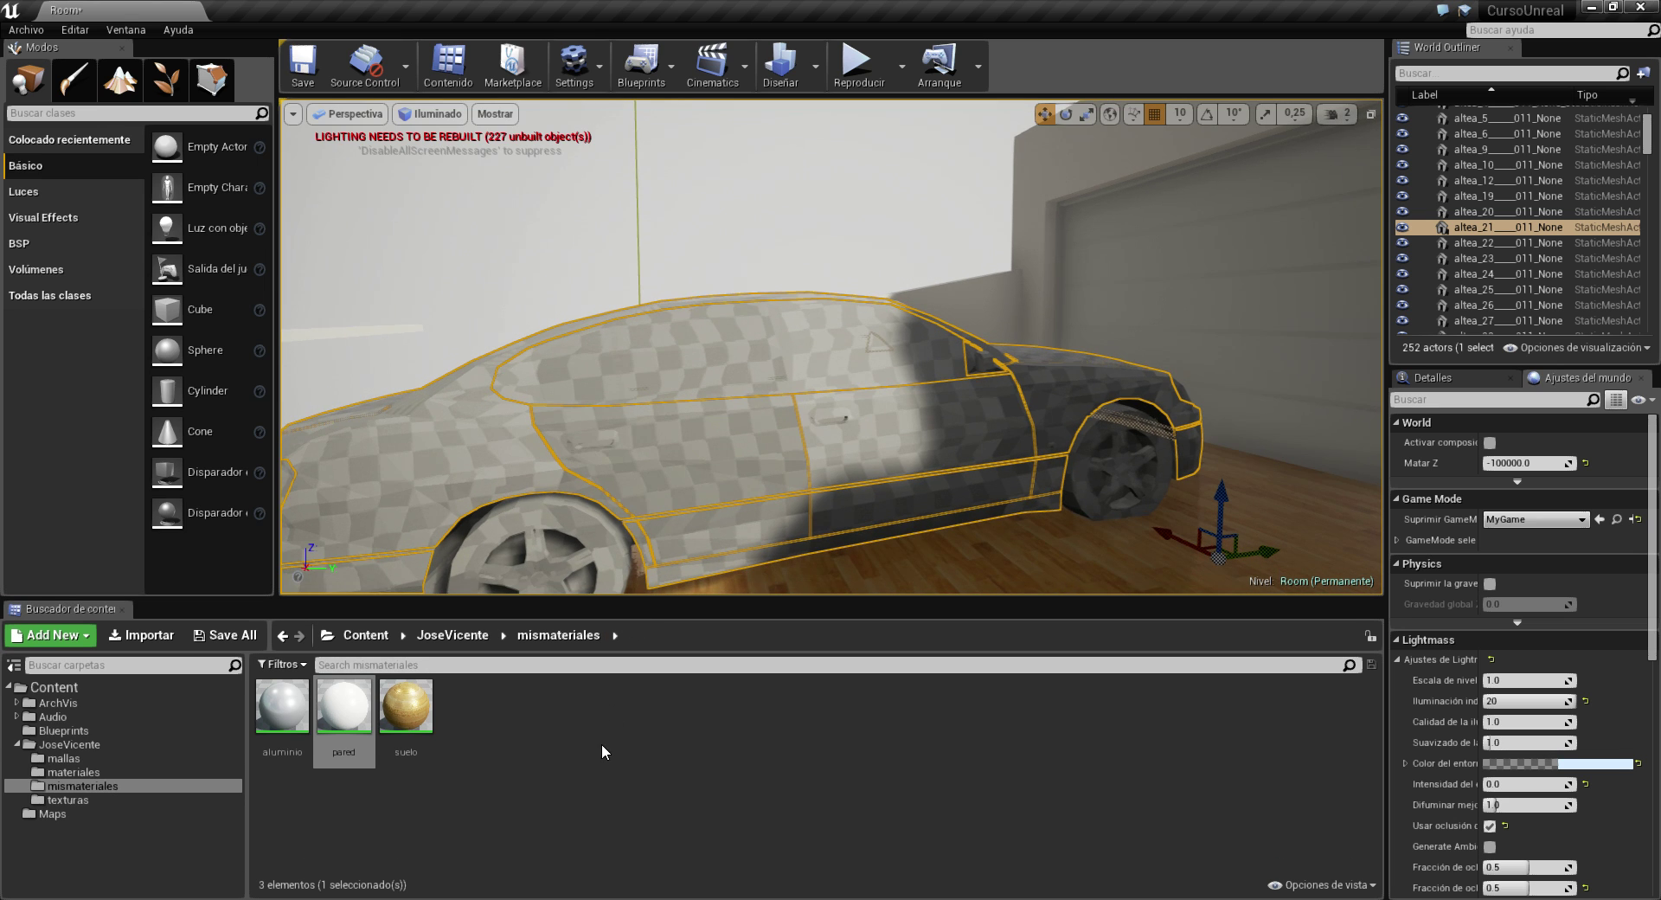
{"action": "left_click", "coordinate": [101, 772]}
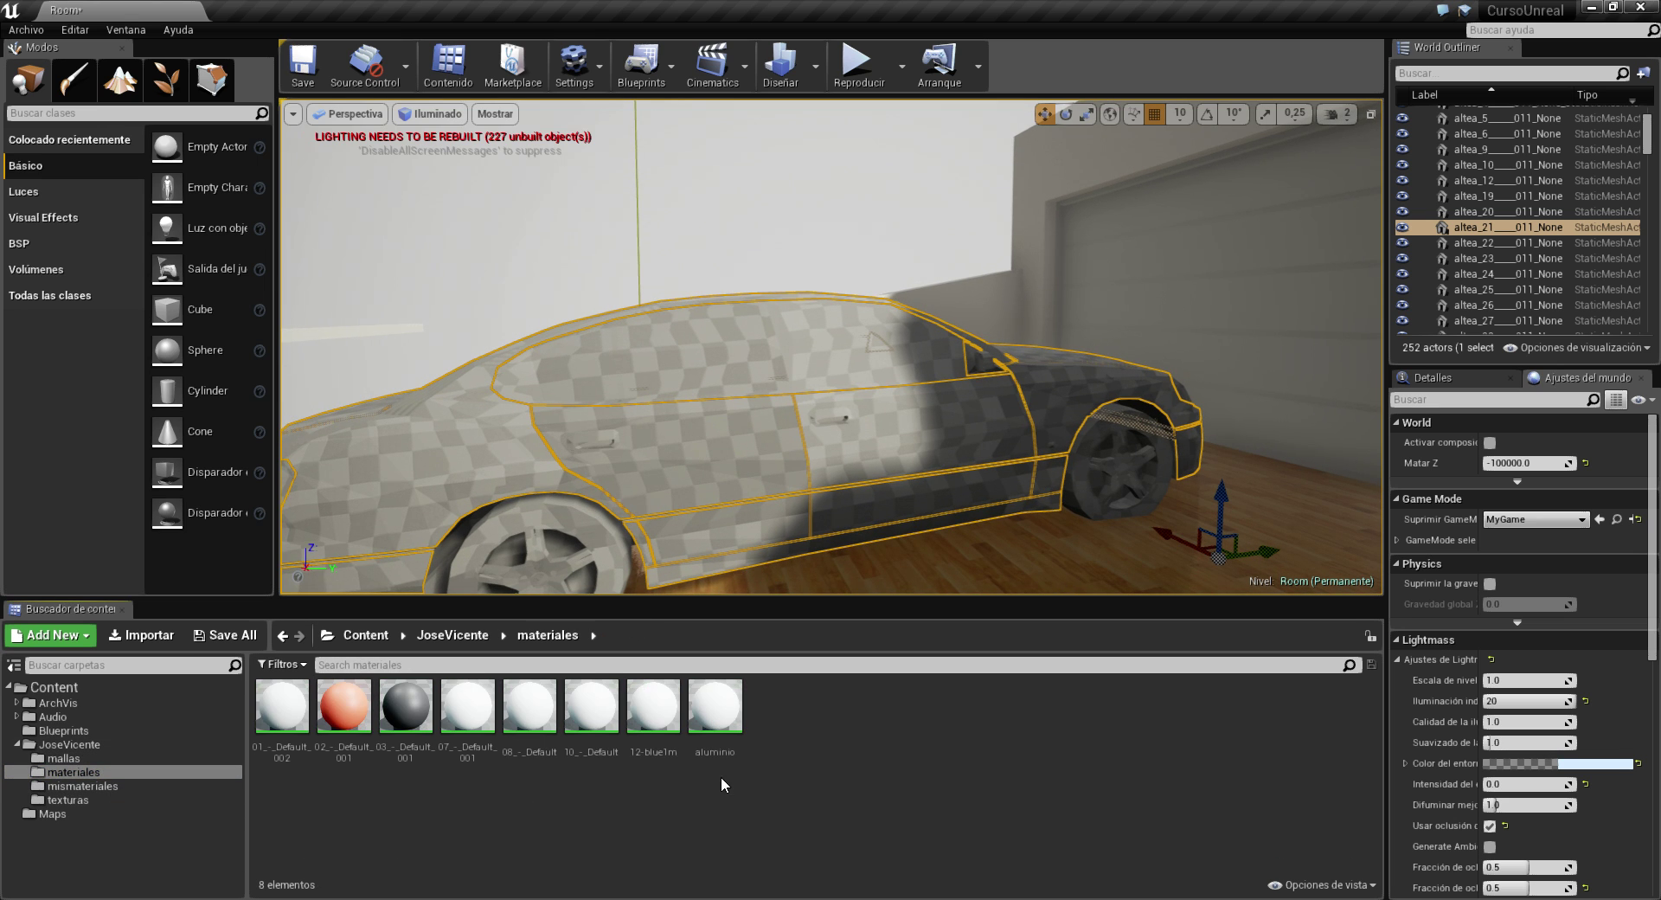
{"action": "left_click", "coordinate": [31, 787]}
Add a new Material in mismateriales and name it pinturacoche.
{"action": "right_click", "coordinate": [522, 751]}
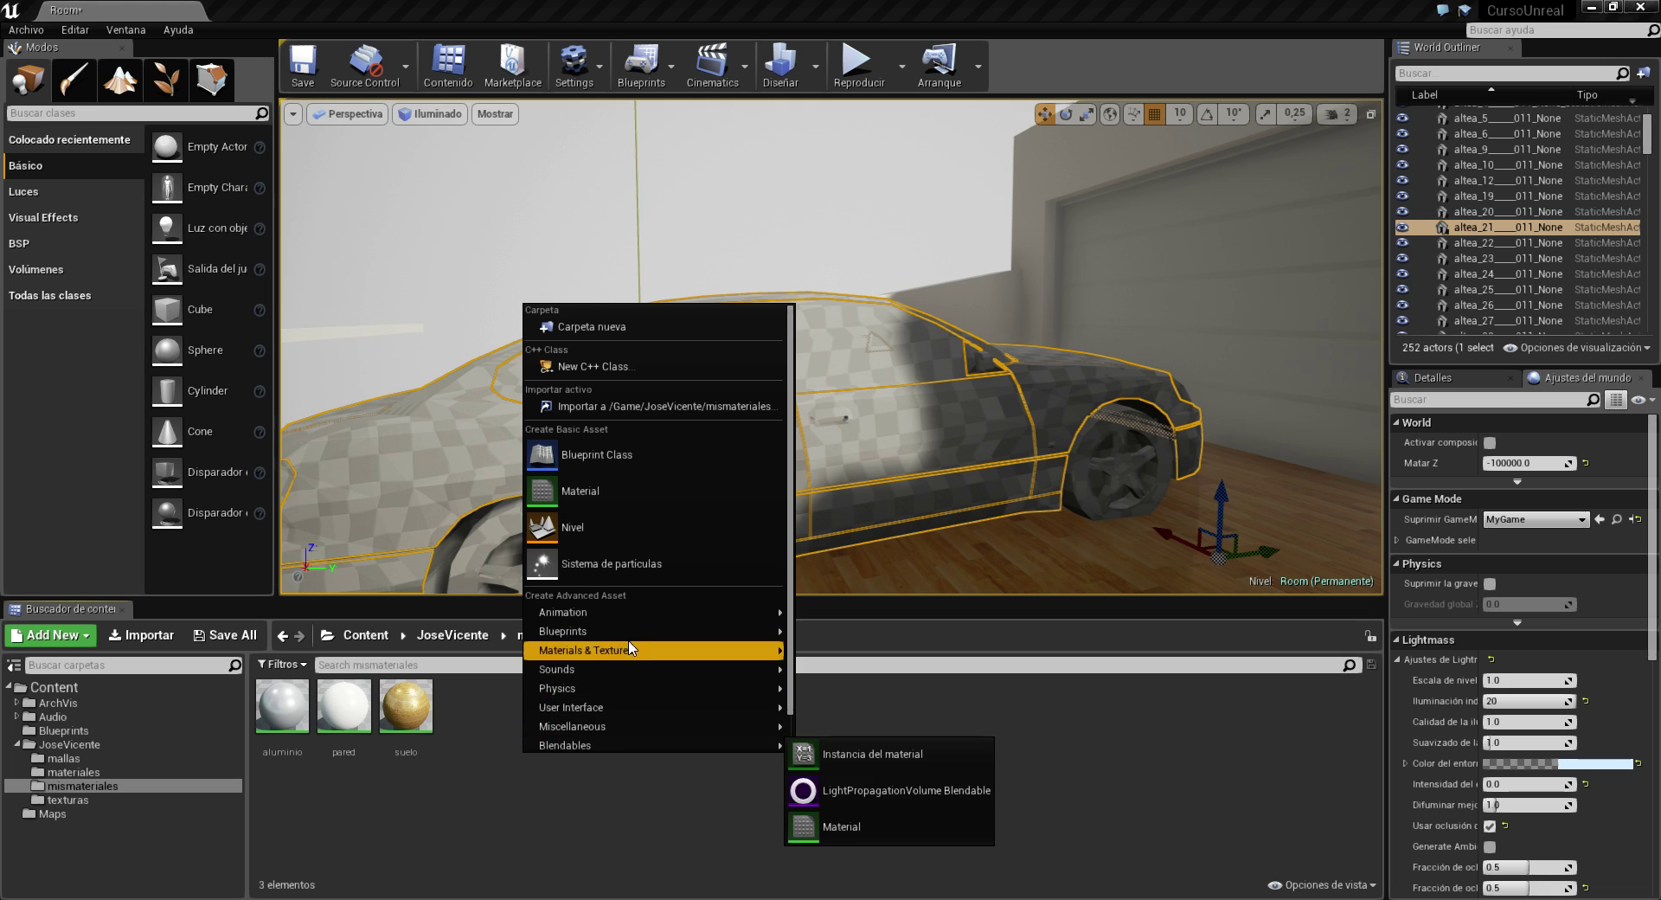
{"action": "left_click", "coordinate": [616, 500]}
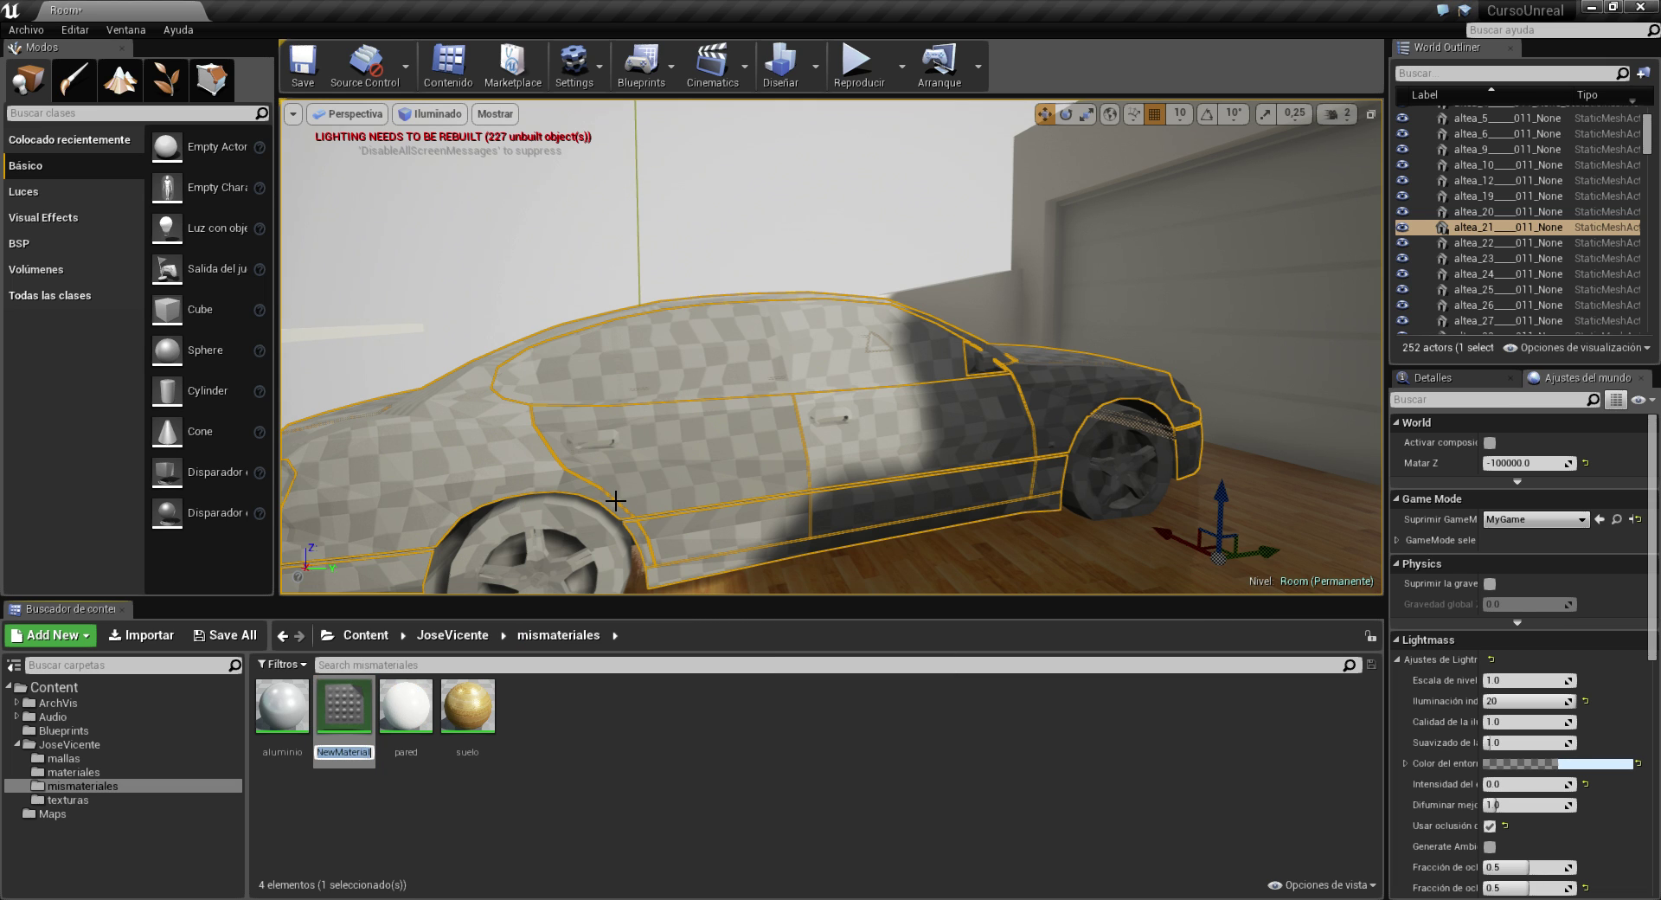
{"action": "type", "text": "pinturacoche"}
{"action": "key", "text": "Return"}
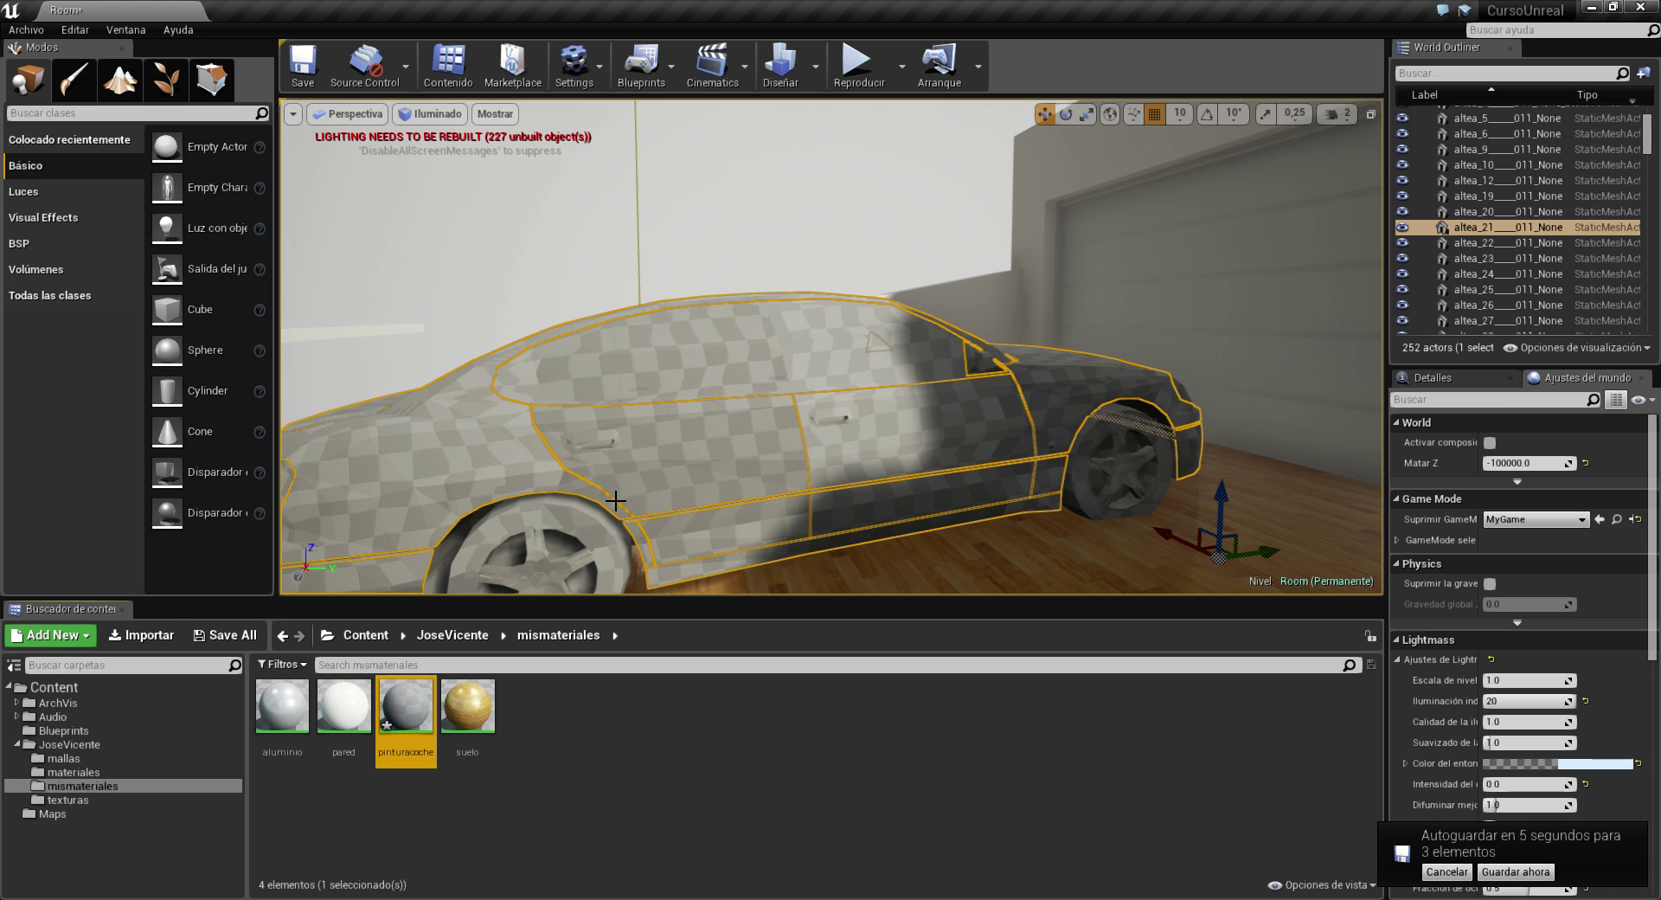
Open pinturacoche and wire a Constant3Vector into its Base Color.
{"action": "double_click", "coordinate": [405, 708]}
{"action": "left_click_drag", "start_coordinate": [701, 261], "coordinate": [980, 206]}
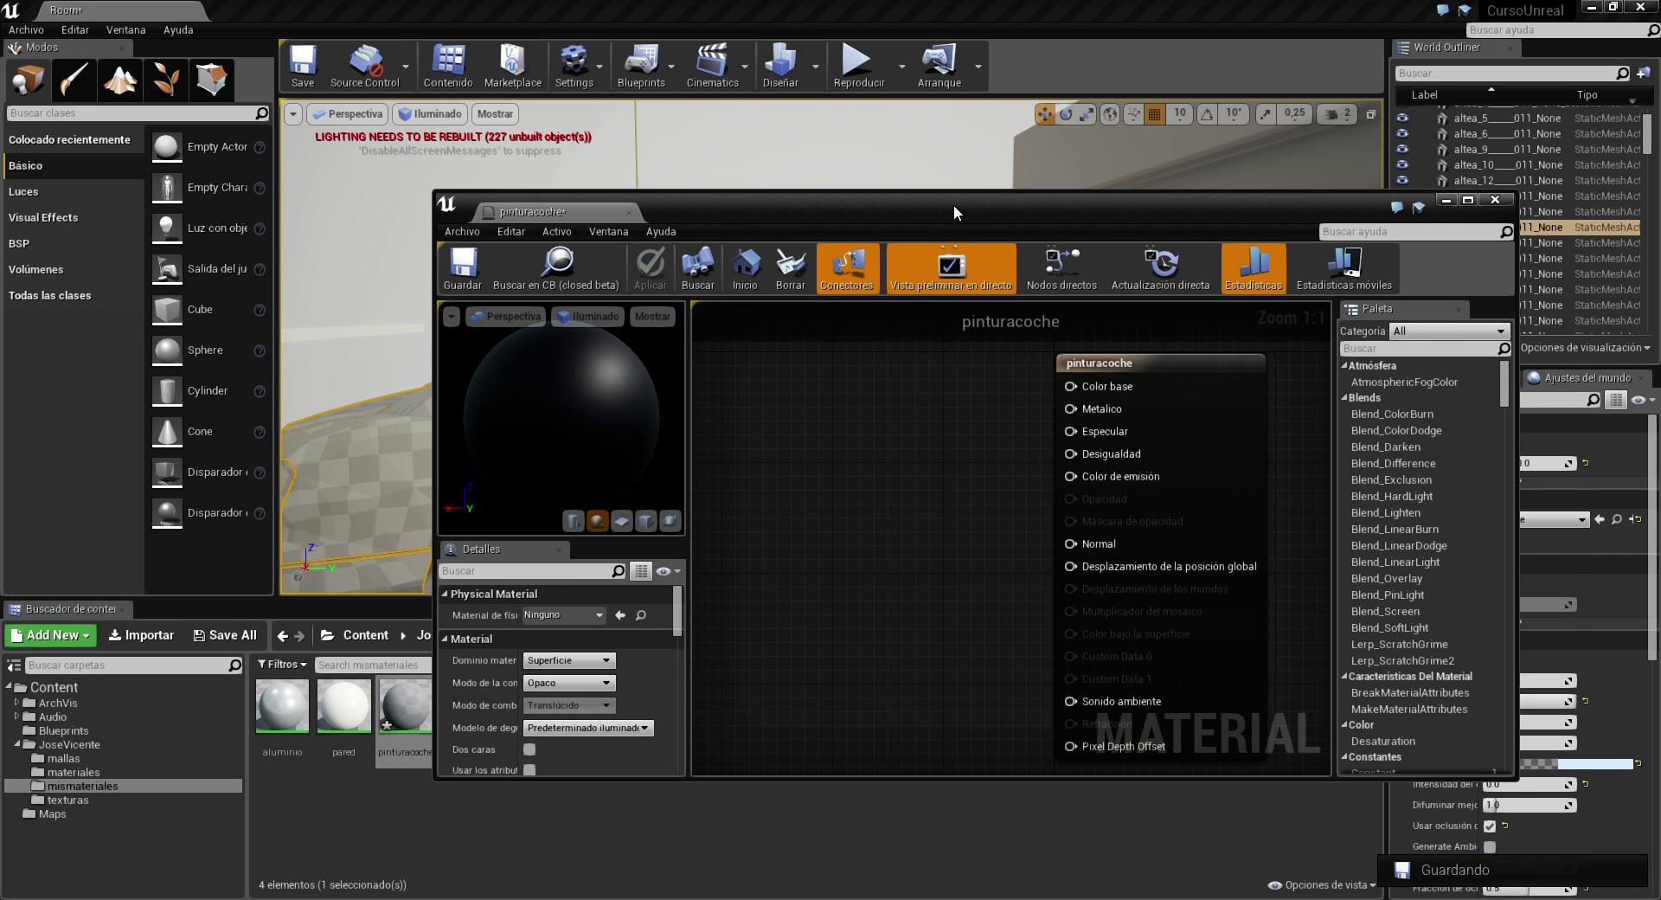
{"action": "left_click_drag", "start_coordinate": [953, 205], "coordinate": [1013, 270]}
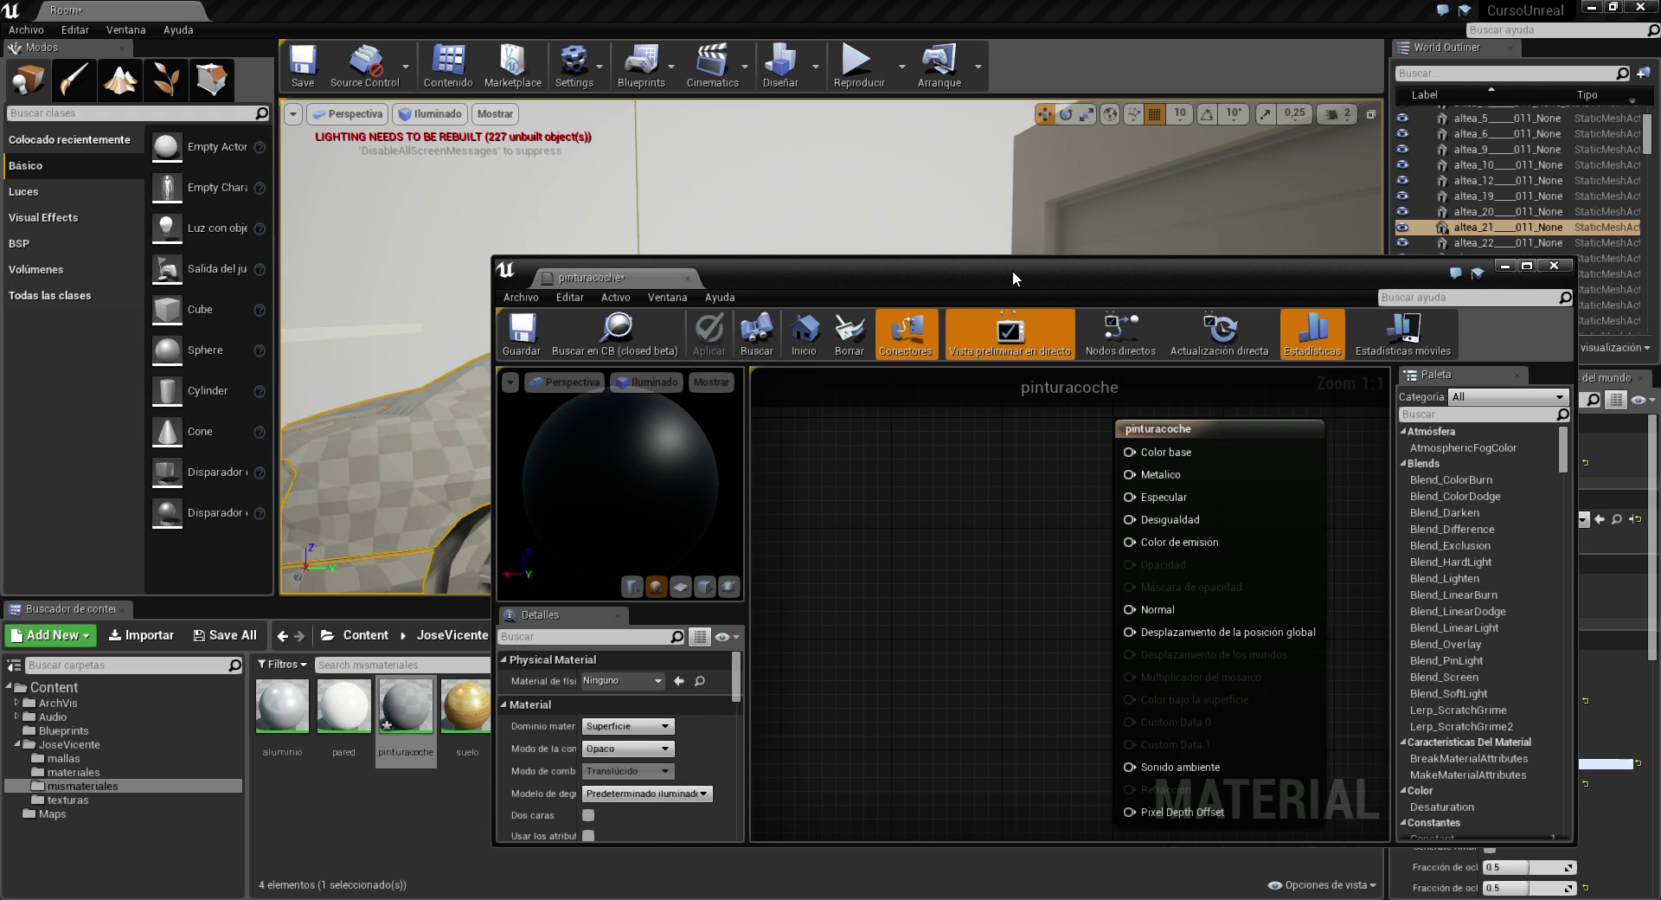
{"action": "left_click", "coordinate": [813, 481]}
{"action": "left_click_drag", "start_coordinate": [919, 508], "coordinate": [1129, 452]}
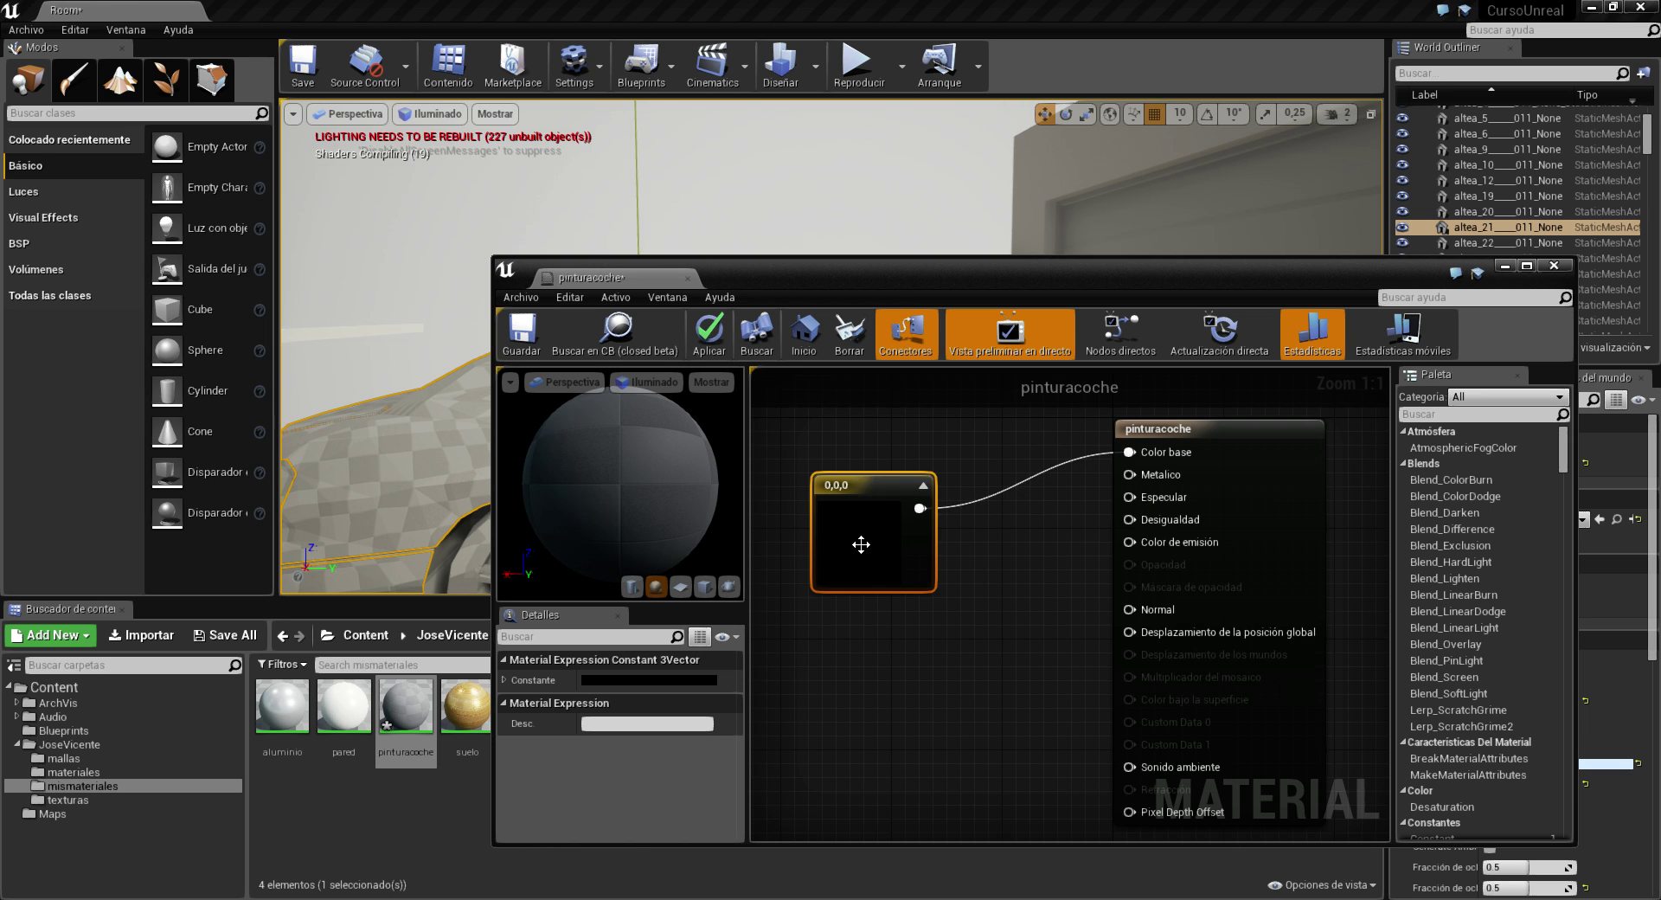
Set the constant to red (0.85, 0.068, 0.068) and save the material.
{"action": "double_click", "coordinate": [861, 545]}
{"action": "left_click_drag", "start_coordinate": [1082, 604], "coordinate": [1088, 576]}
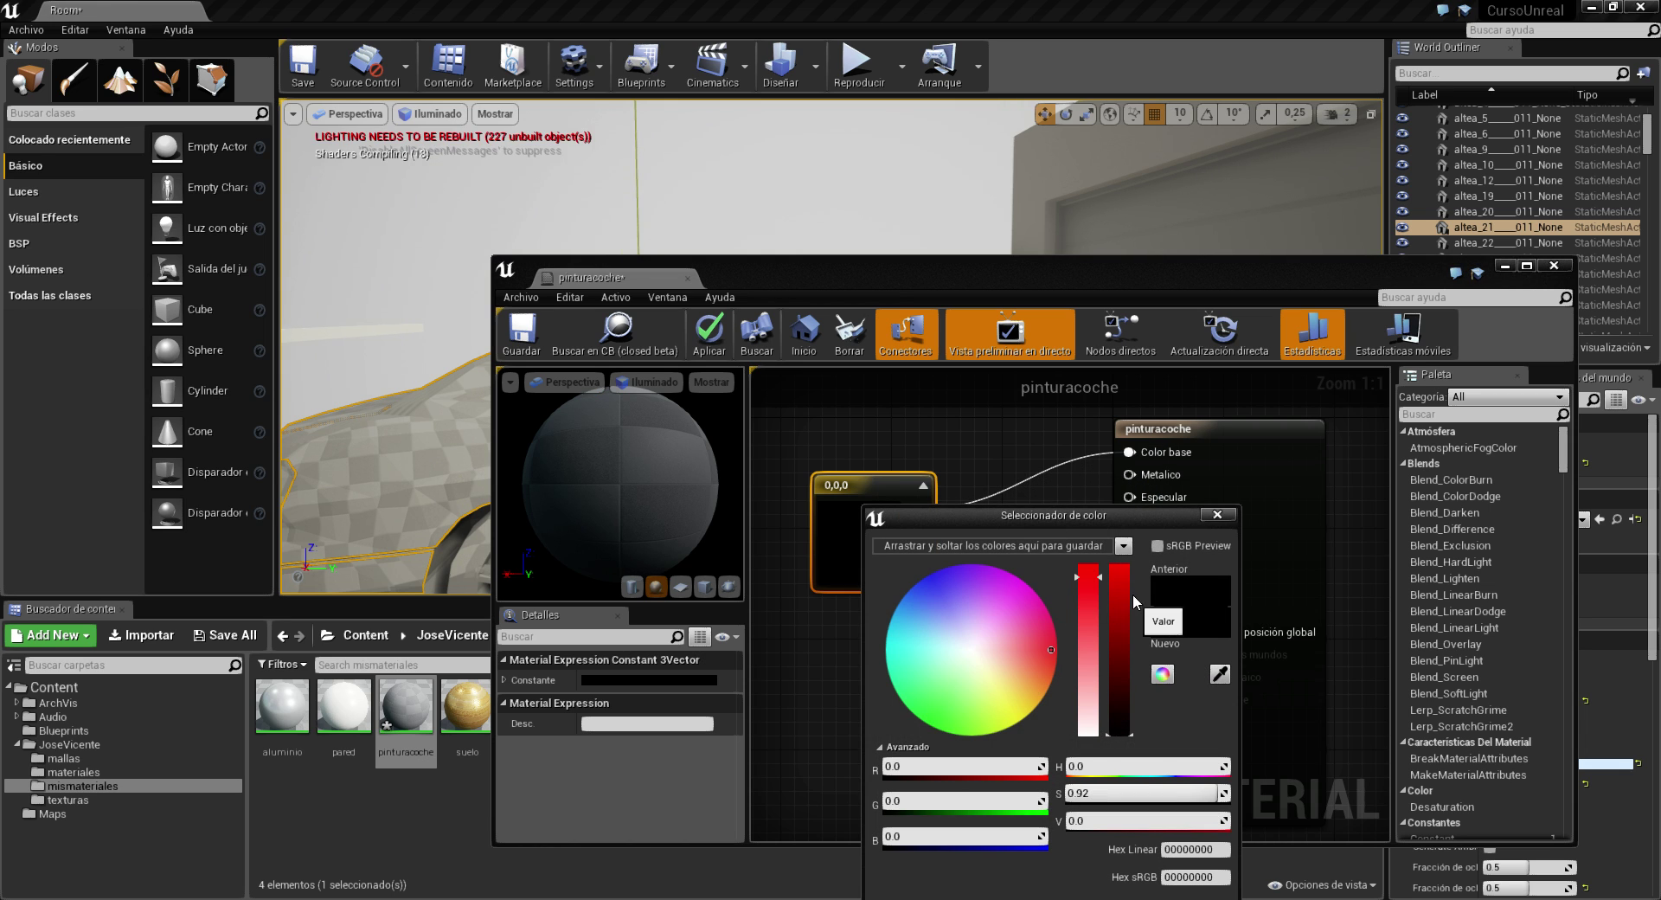
{"action": "left_click", "coordinate": [1120, 591]}
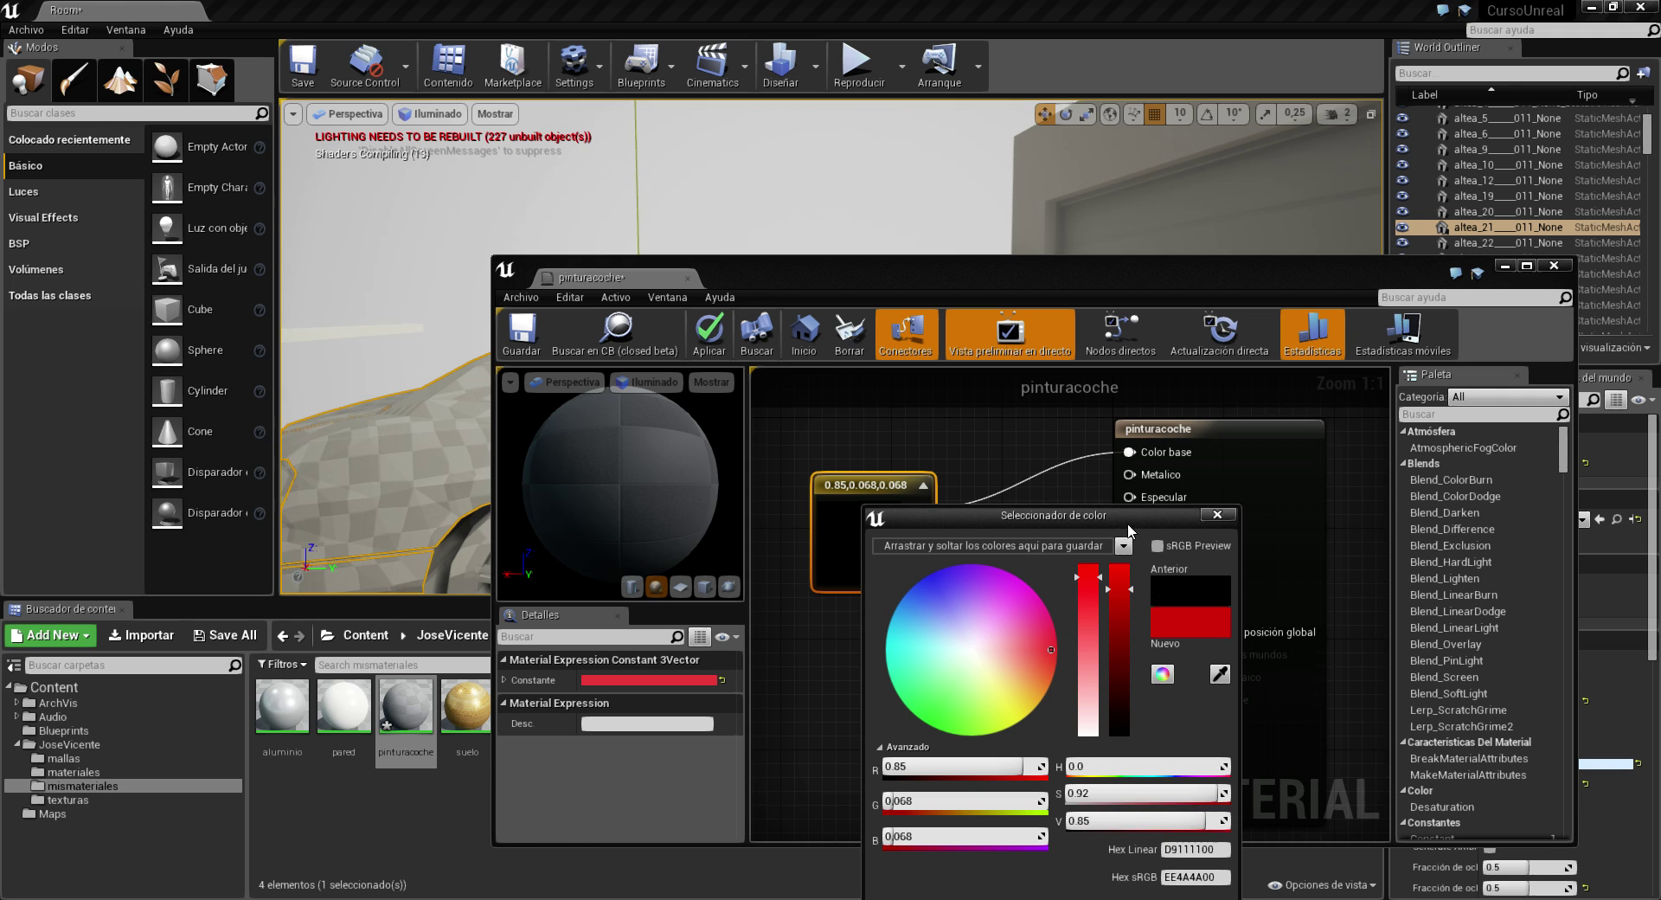
{"action": "left_click", "coordinate": [1101, 803]}
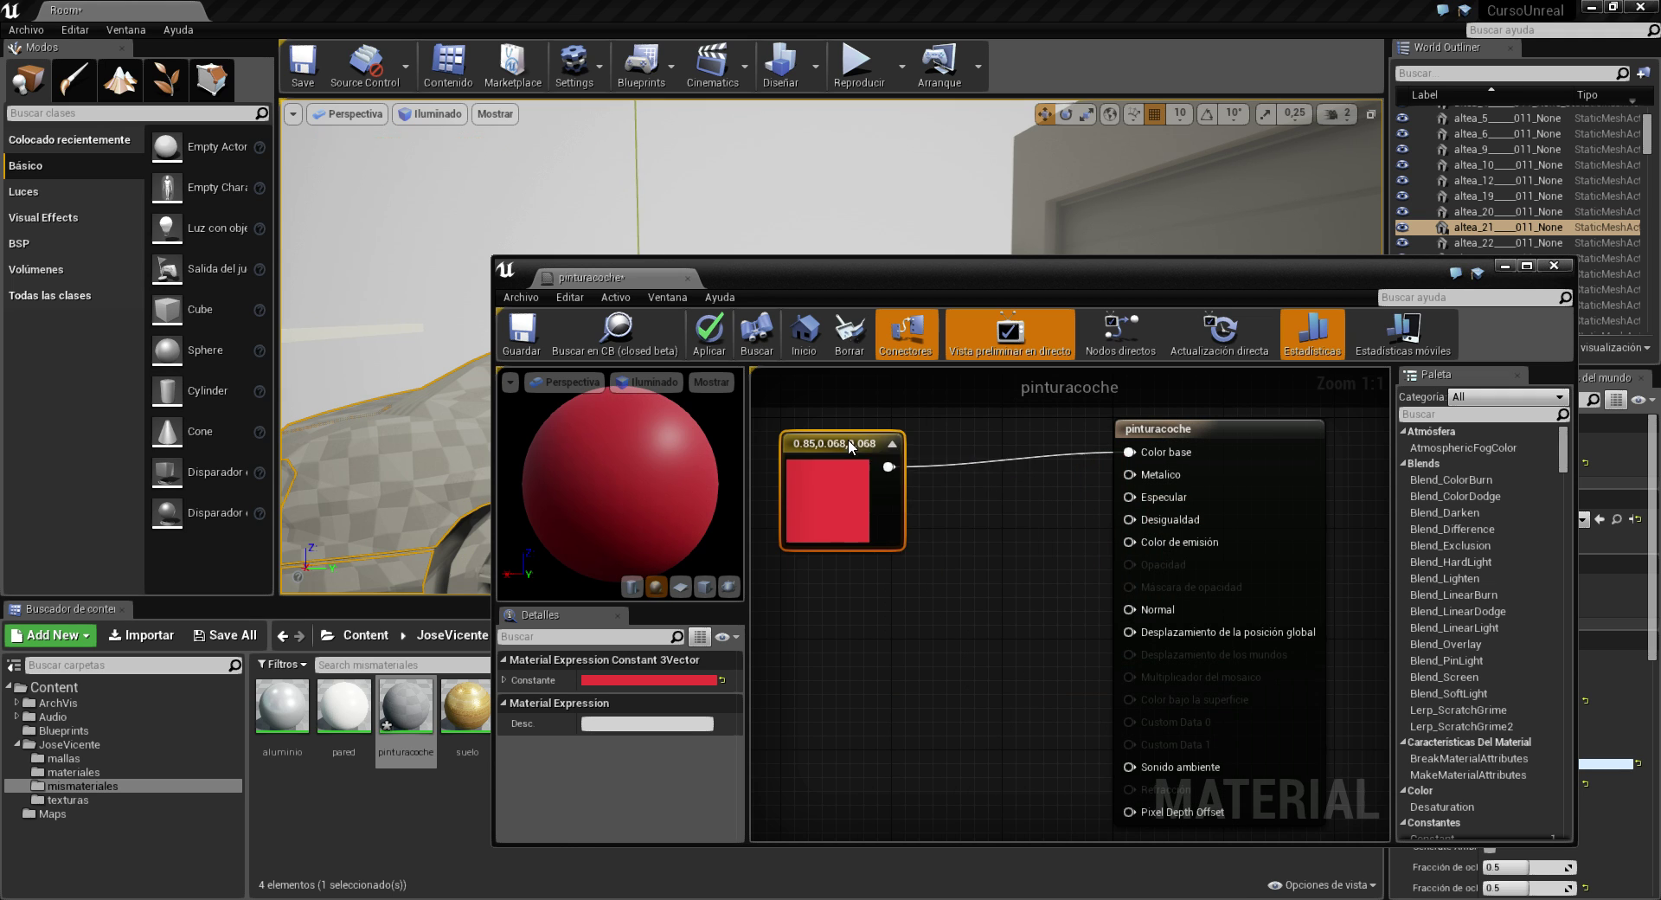
{"action": "left_click_drag", "start_coordinate": [853, 268], "coordinate": [1045, 270]}
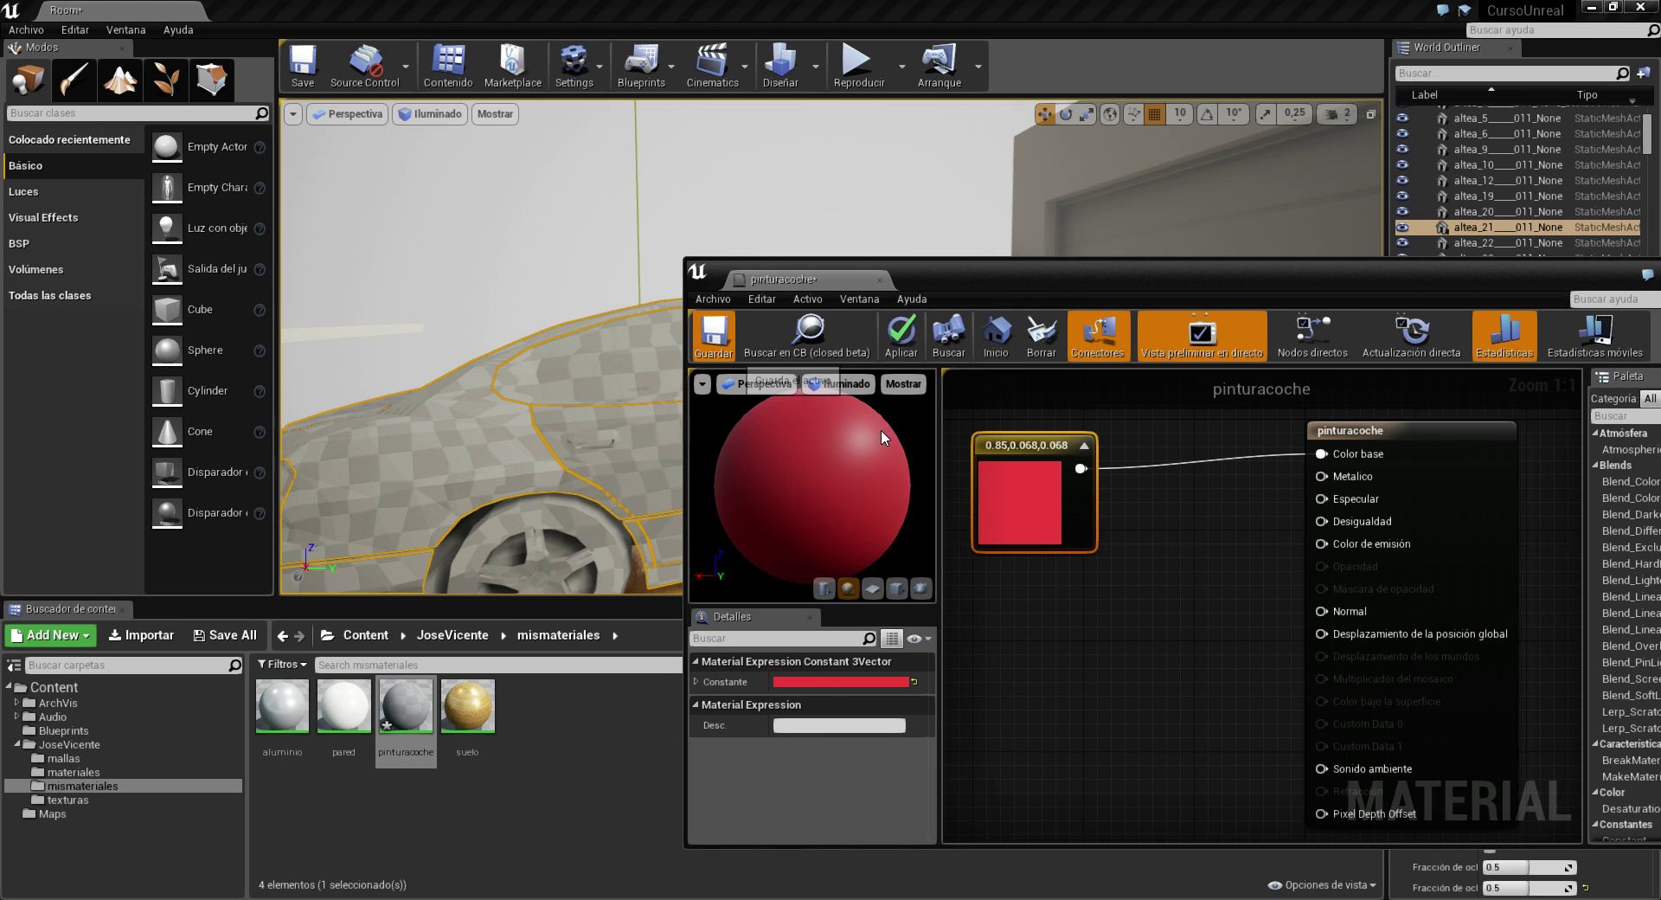
{"action": "key", "text": "ctrl+s"}
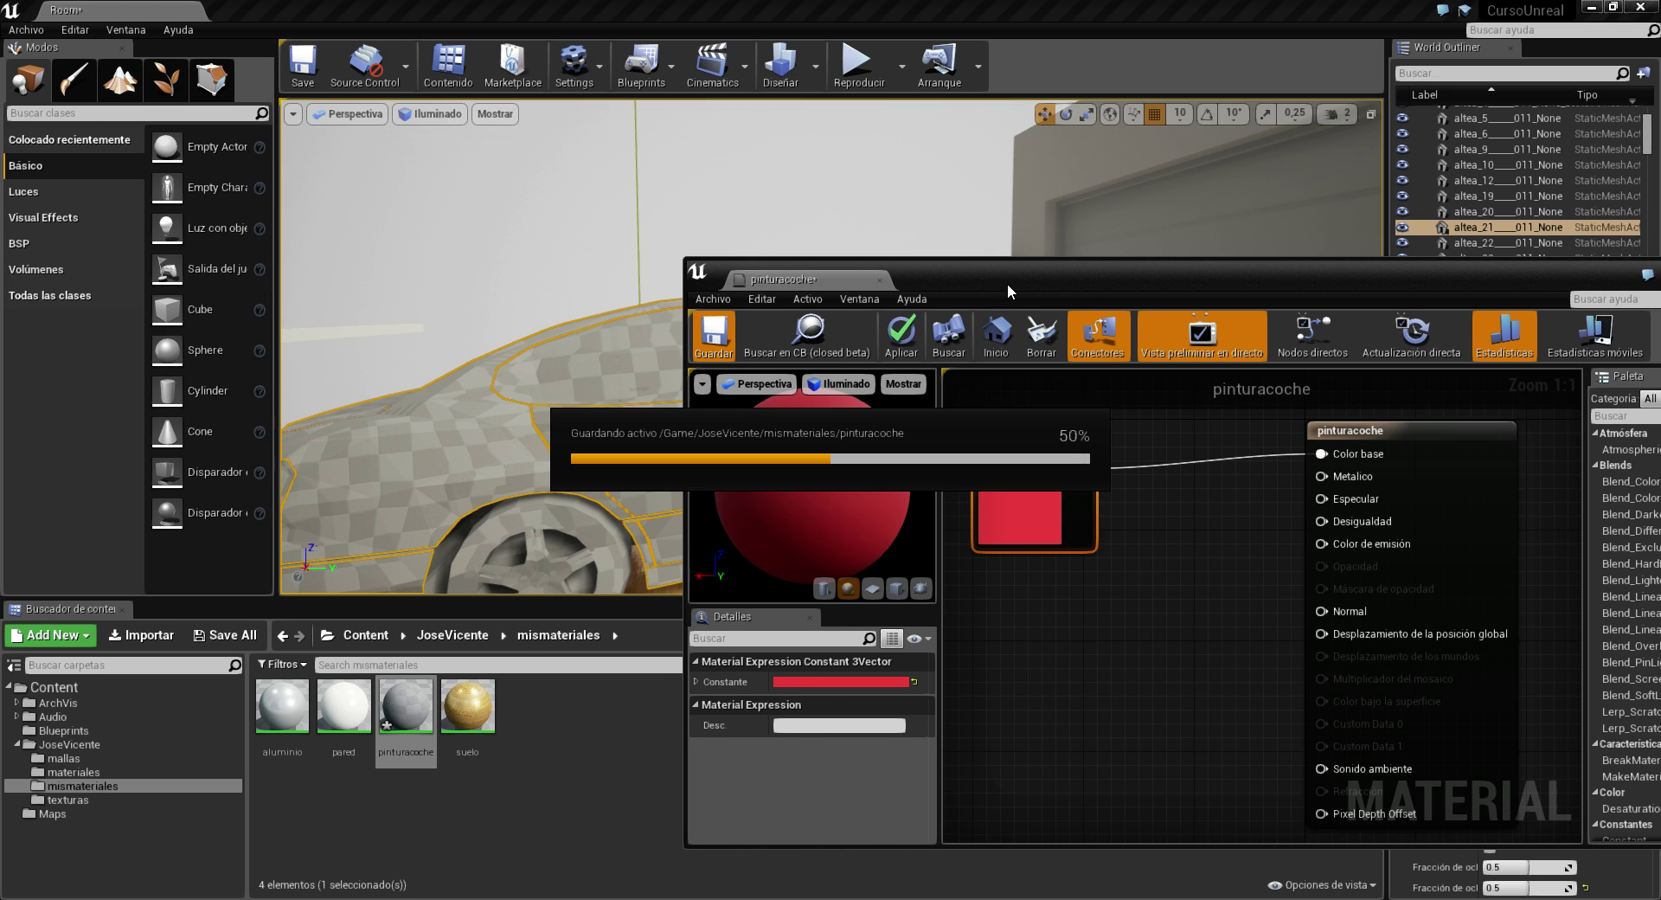
Apply the pinturacoche material to the car body.
{"action": "left_click_drag", "start_coordinate": [1007, 283], "coordinate": [1168, 296]}
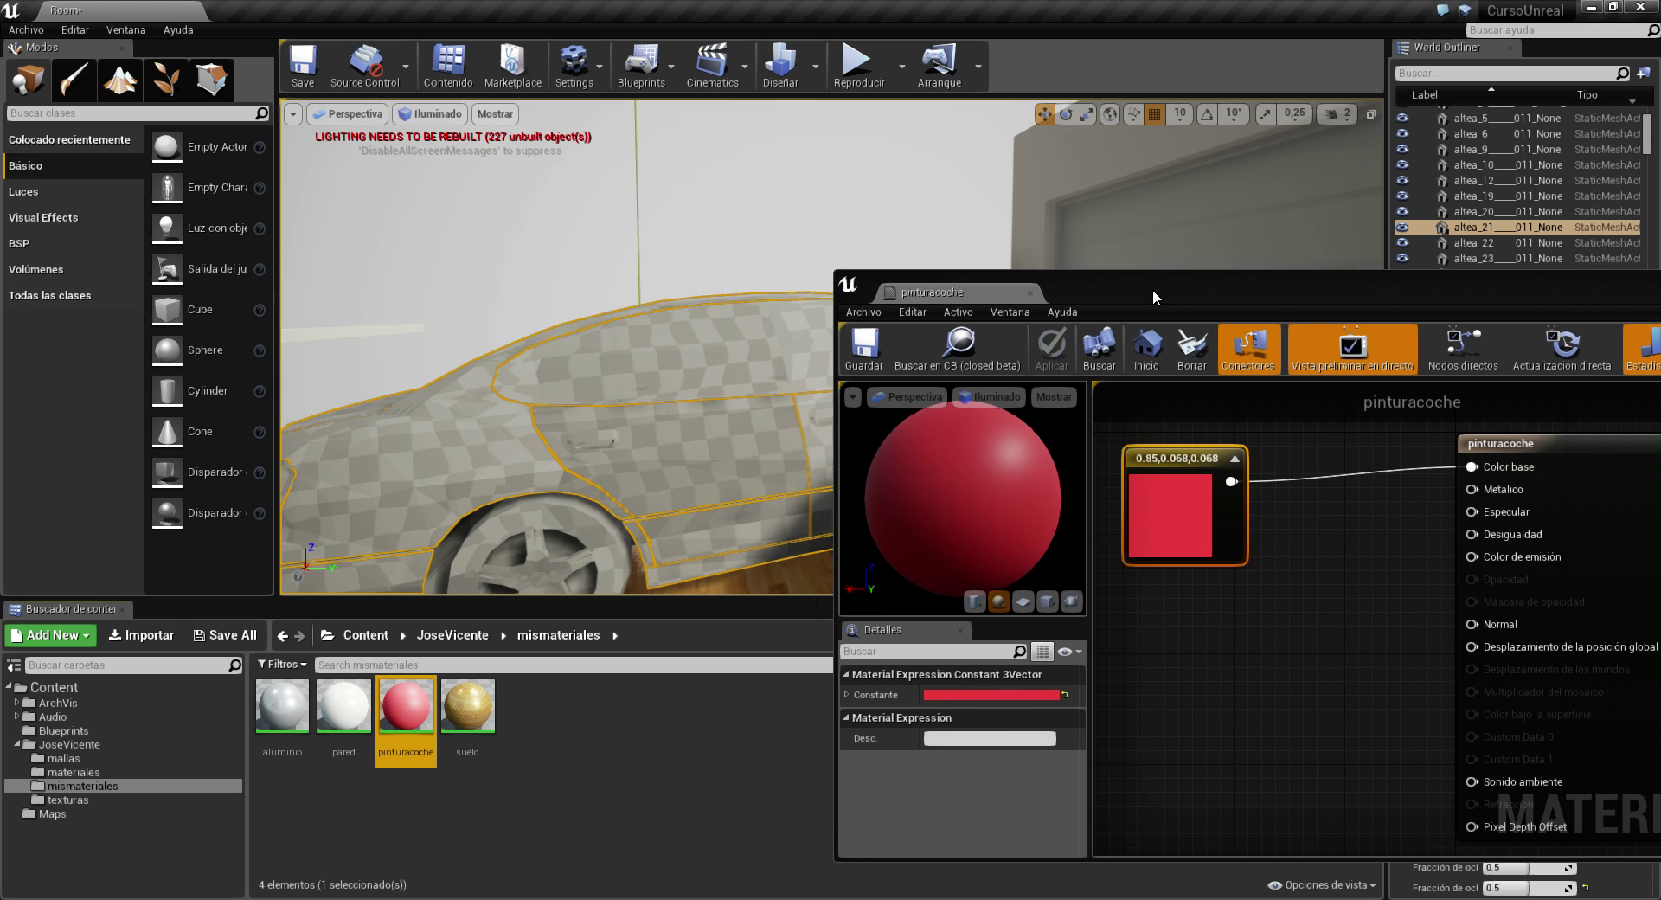
{"action": "left_click_drag", "start_coordinate": [410, 703], "coordinate": [464, 456]}
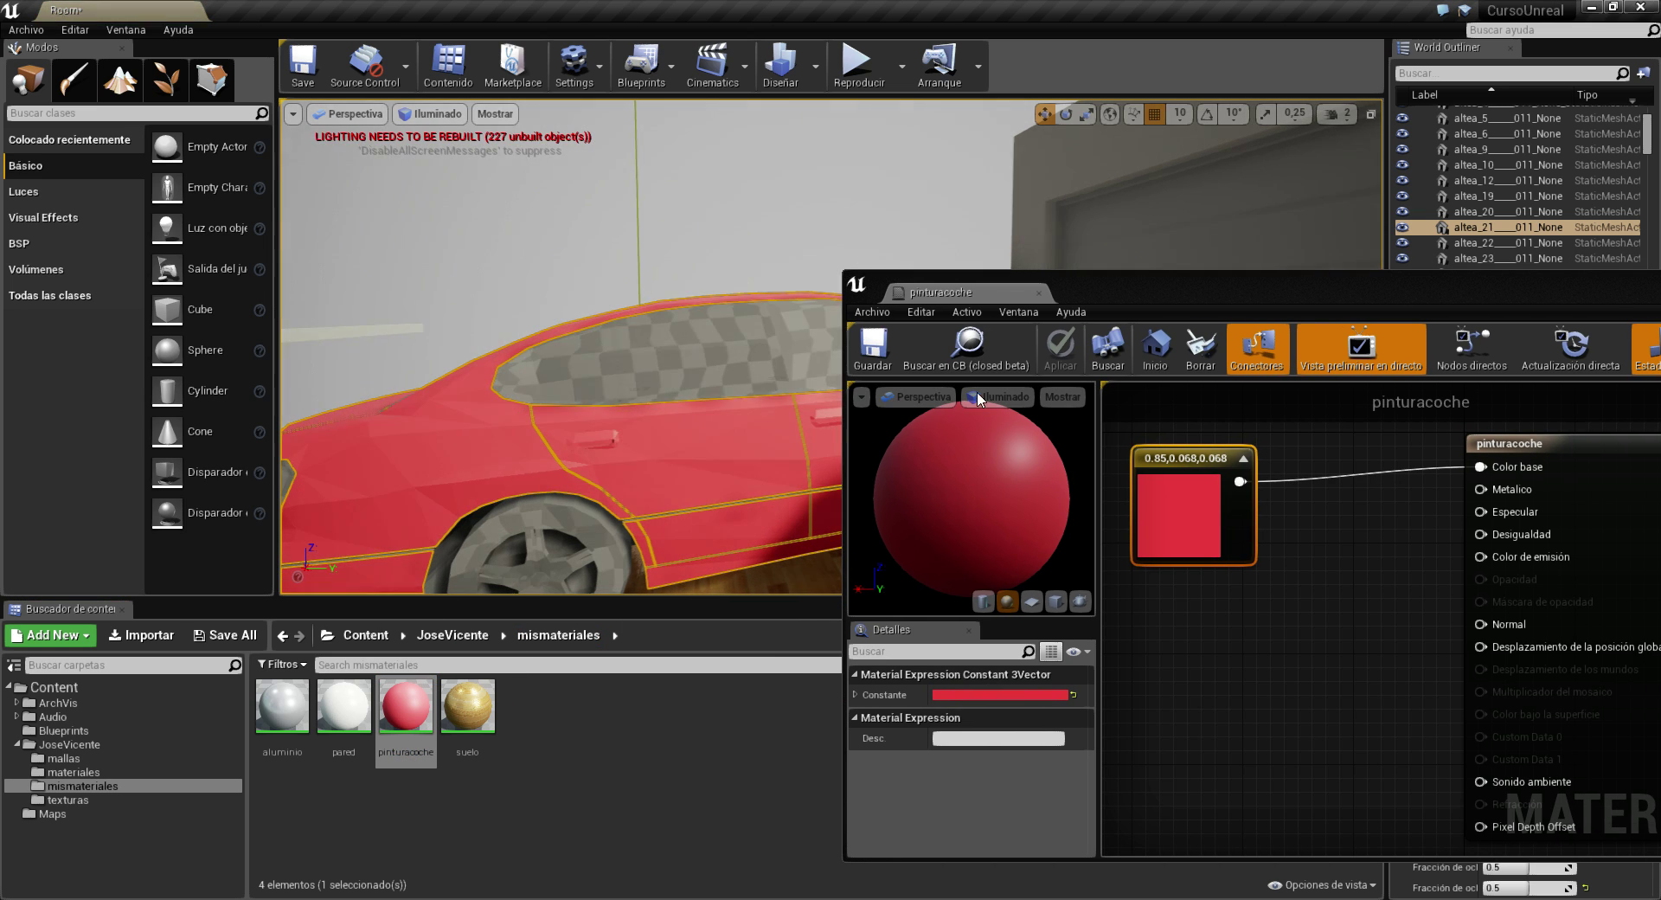
{"action": "mouse_move", "coordinate": [1112, 301]}
{"action": "left_mouse_down"}
{"action": "mouse_move", "coordinate": [1203, 600]}
{"action": "mouse_move", "coordinate": [1191, 450]}
{"action": "mouse_move", "coordinate": [1010, 189]}
{"action": "left_mouse_up"}
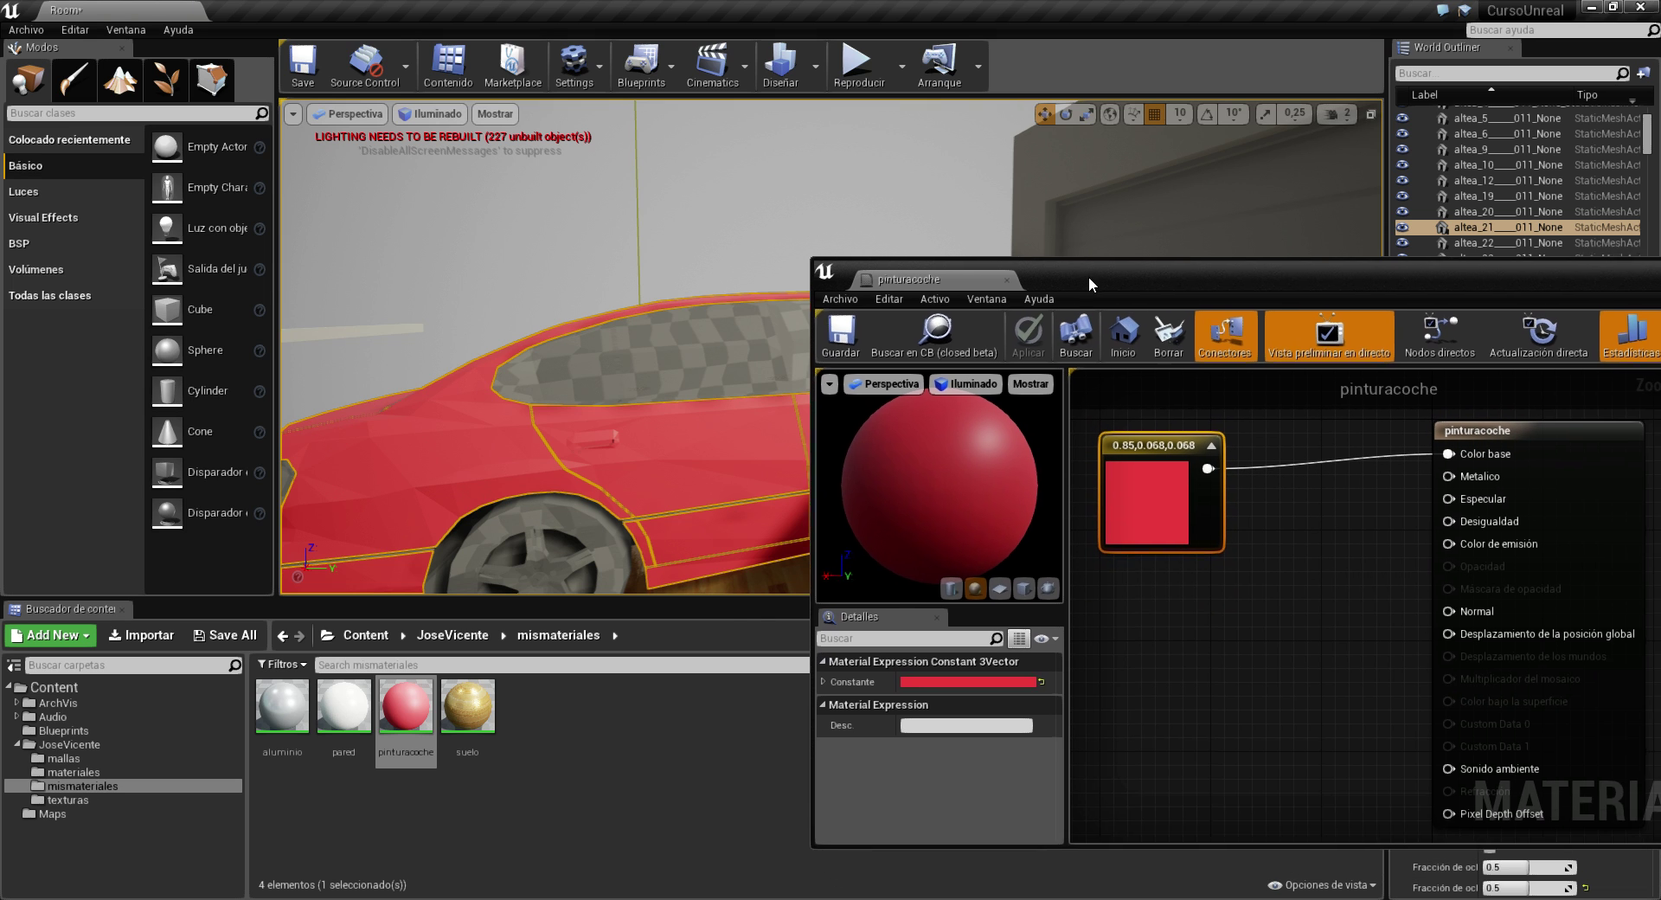
Add two Constant nodes wired to Metallic and Roughness (0).
{"action": "left_click", "coordinate": [1105, 524]}
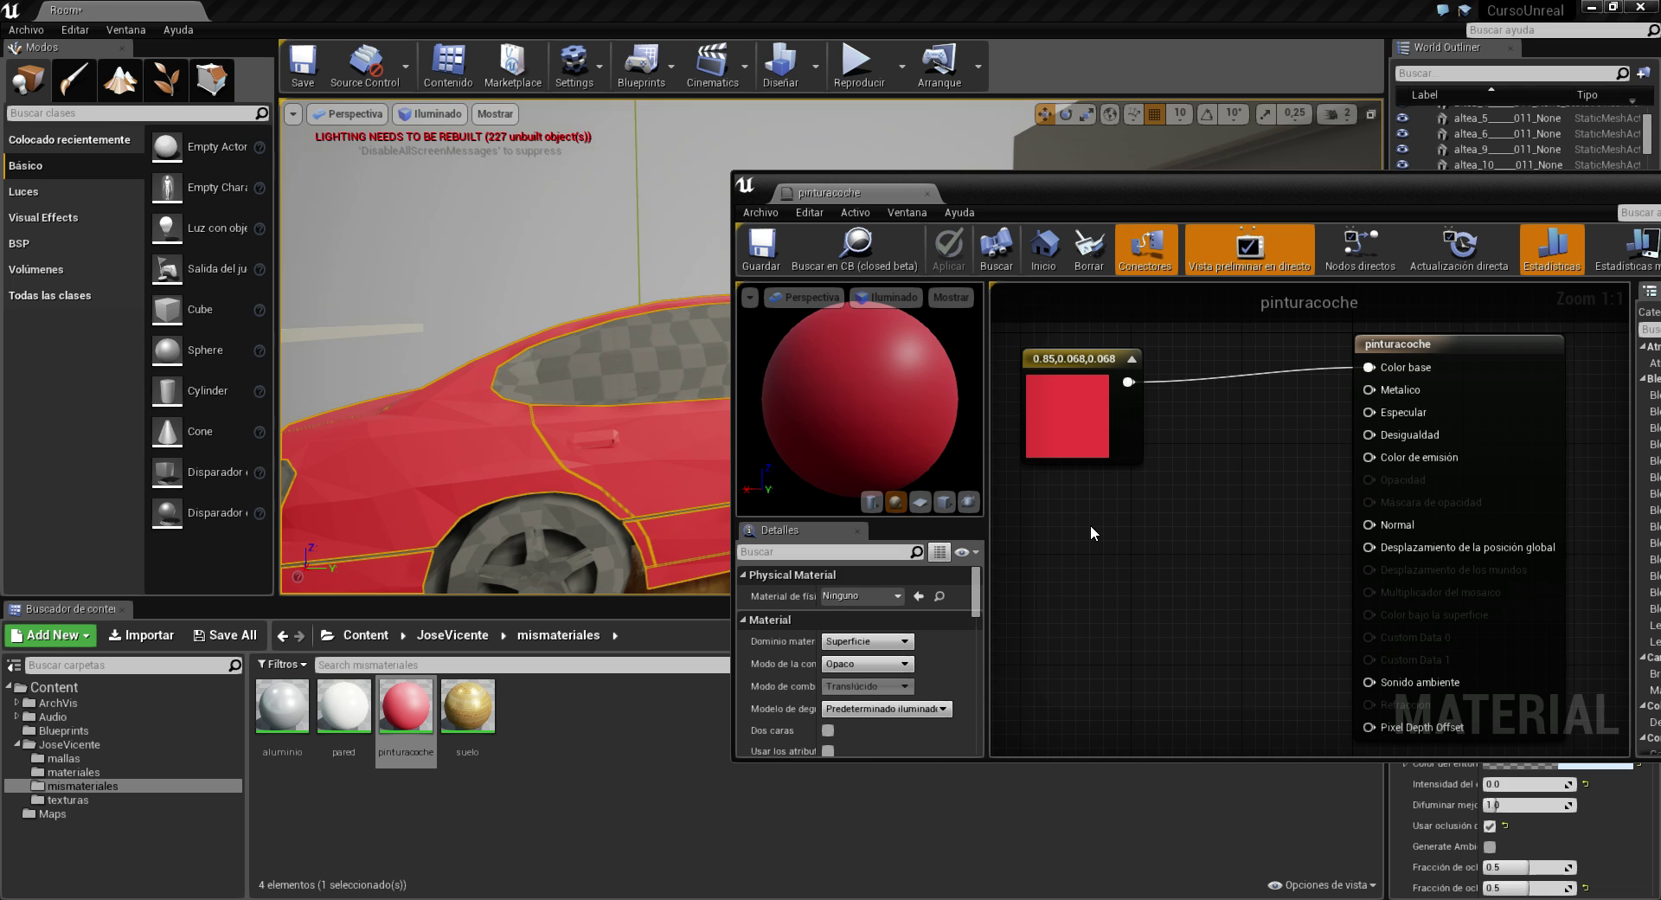
{"action": "left_click", "coordinate": [1090, 528]}
{"action": "left_click_drag", "start_coordinate": [1104, 563], "coordinate": [1279, 479]}
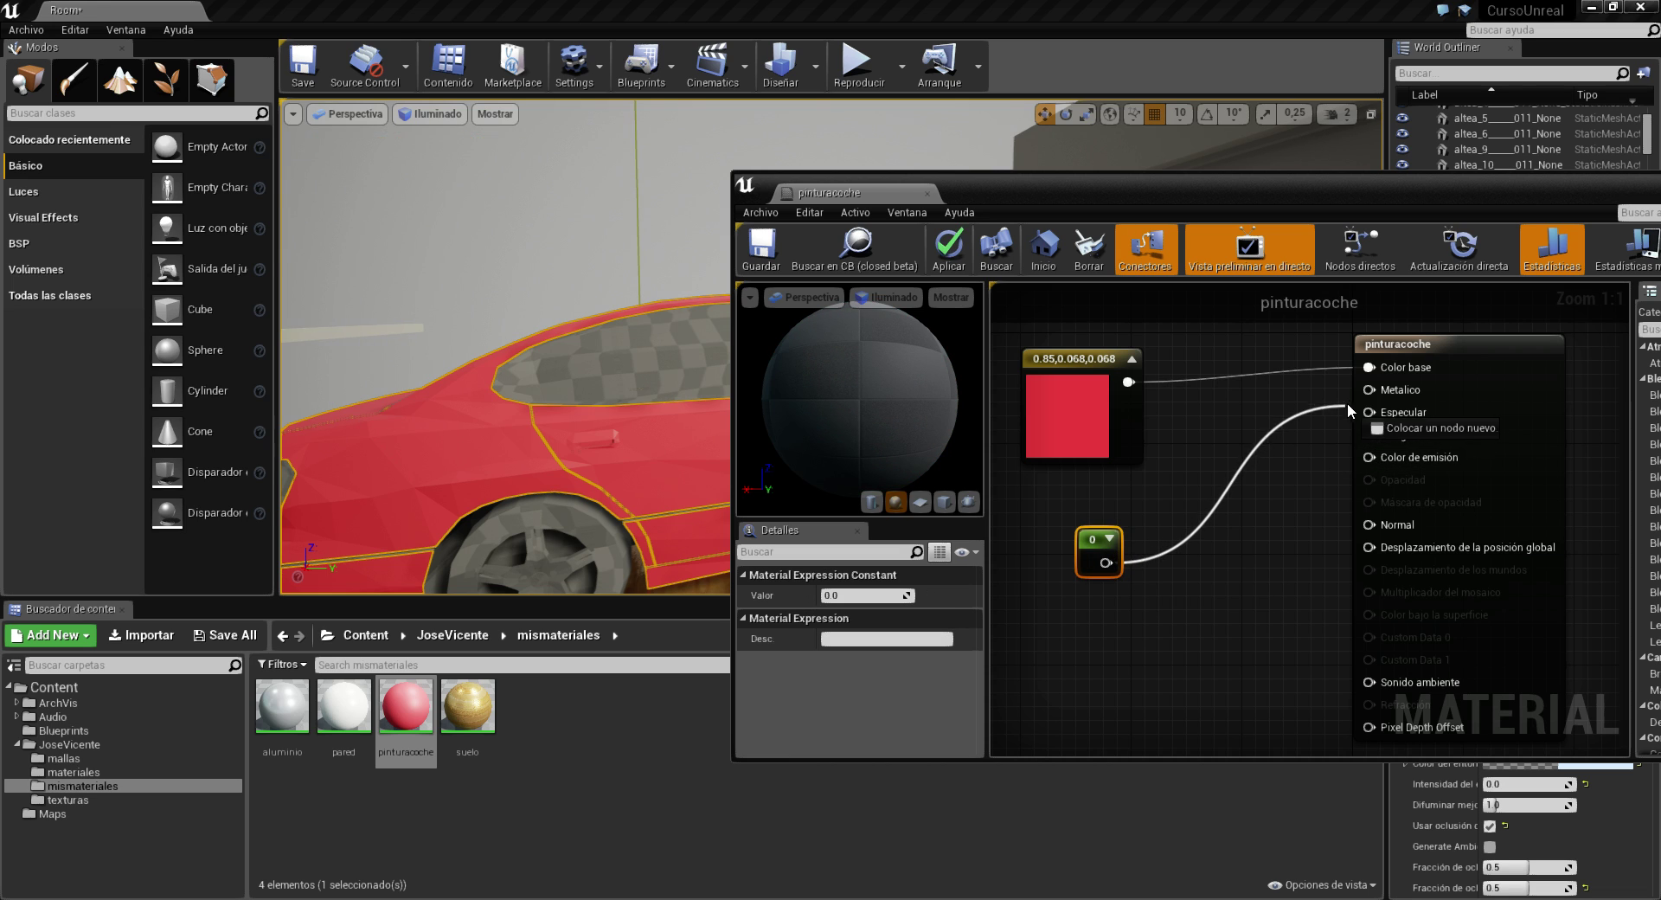
{"action": "left_click_drag", "start_coordinate": [1347, 404], "coordinate": [1369, 390]}
{"action": "left_click_drag", "start_coordinate": [1136, 667], "coordinate": [1242, 547]}
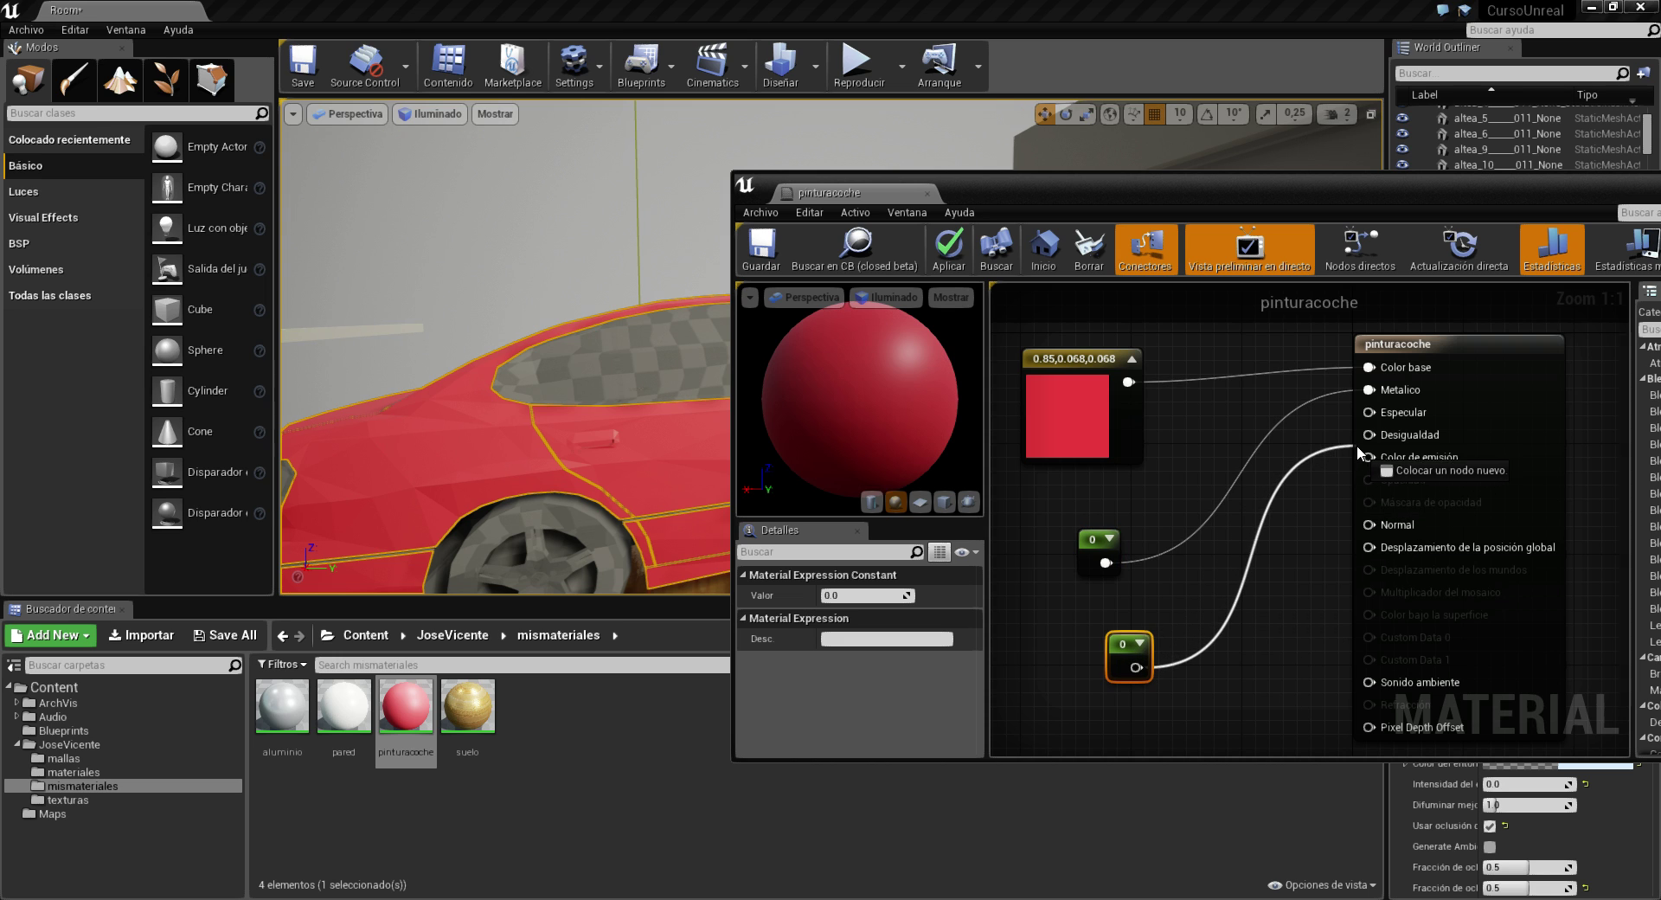
{"action": "left_click_drag", "start_coordinate": [1327, 464], "coordinate": [1368, 435]}
Raise the Metallic constant to 0.6239 and save pinturacoche.
{"action": "left_click", "coordinate": [1115, 553]}
{"action": "left_click_drag", "start_coordinate": [861, 595], "coordinate": [900, 593]}
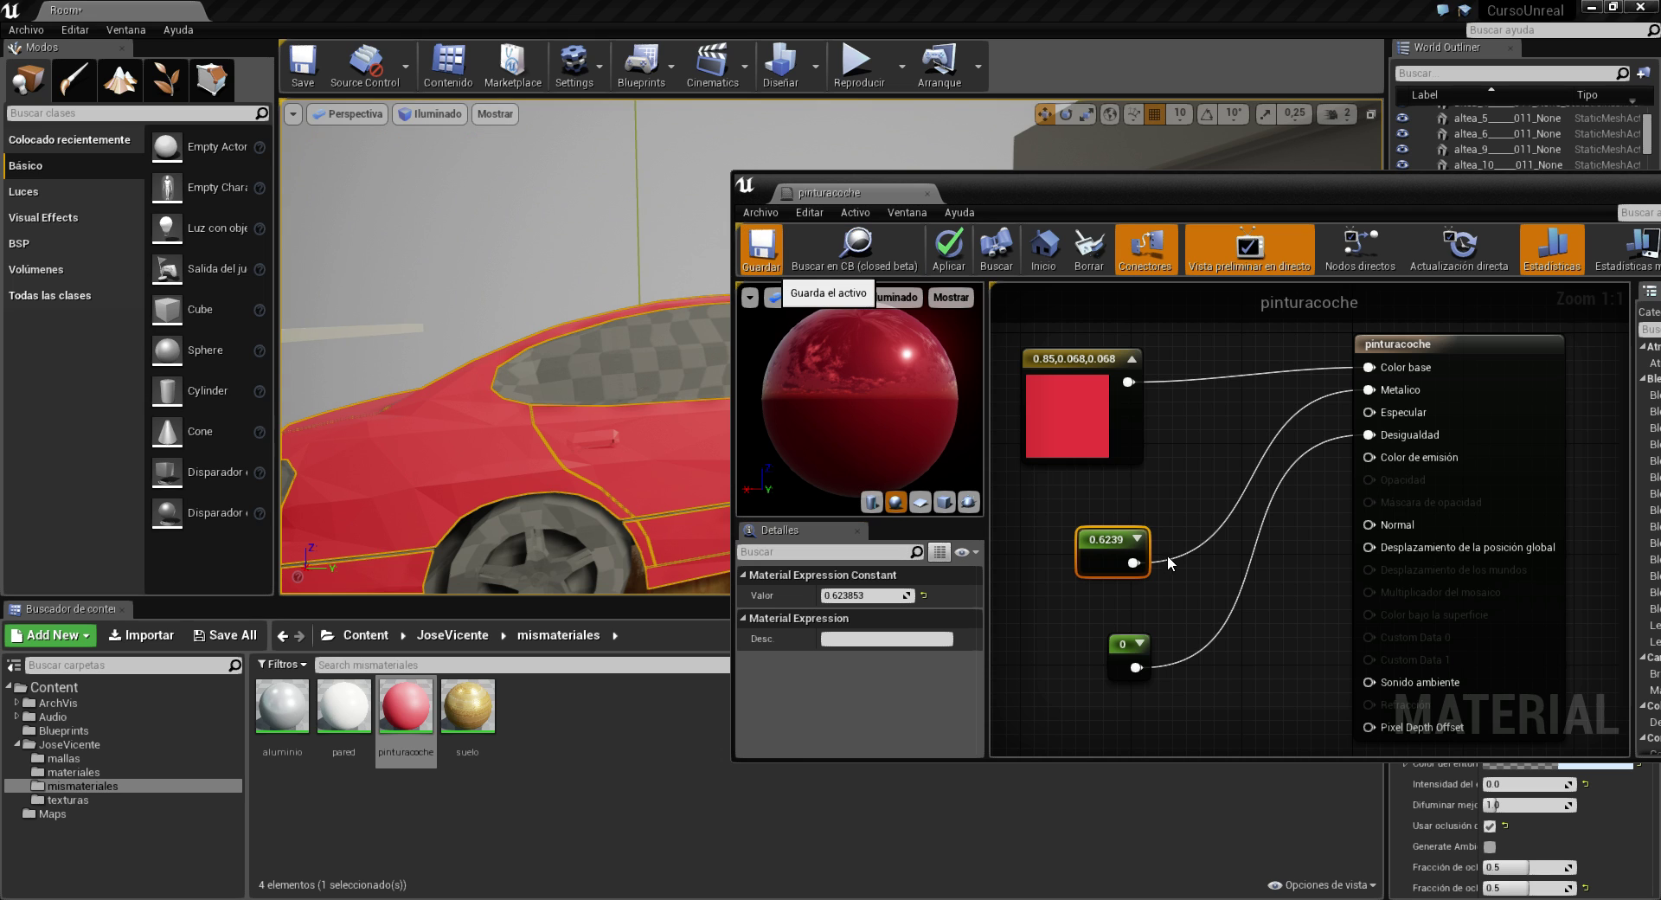
{"action": "key", "text": "ctrl+s"}
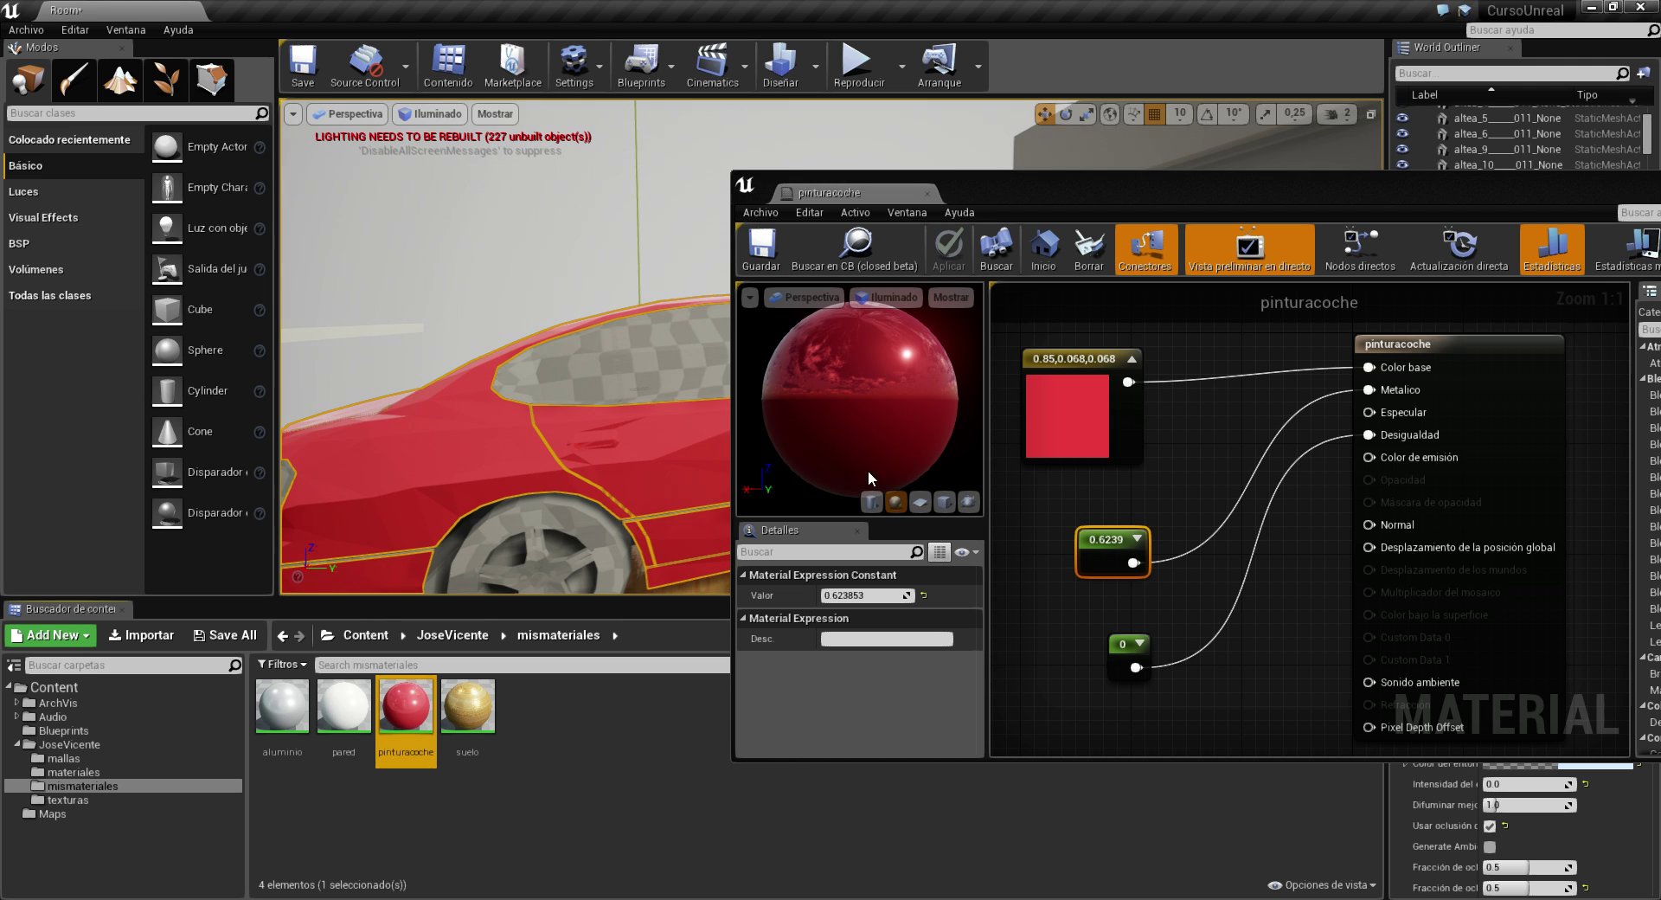
{"action": "left_click_drag", "start_coordinate": [994, 192], "coordinate": [729, 713]}
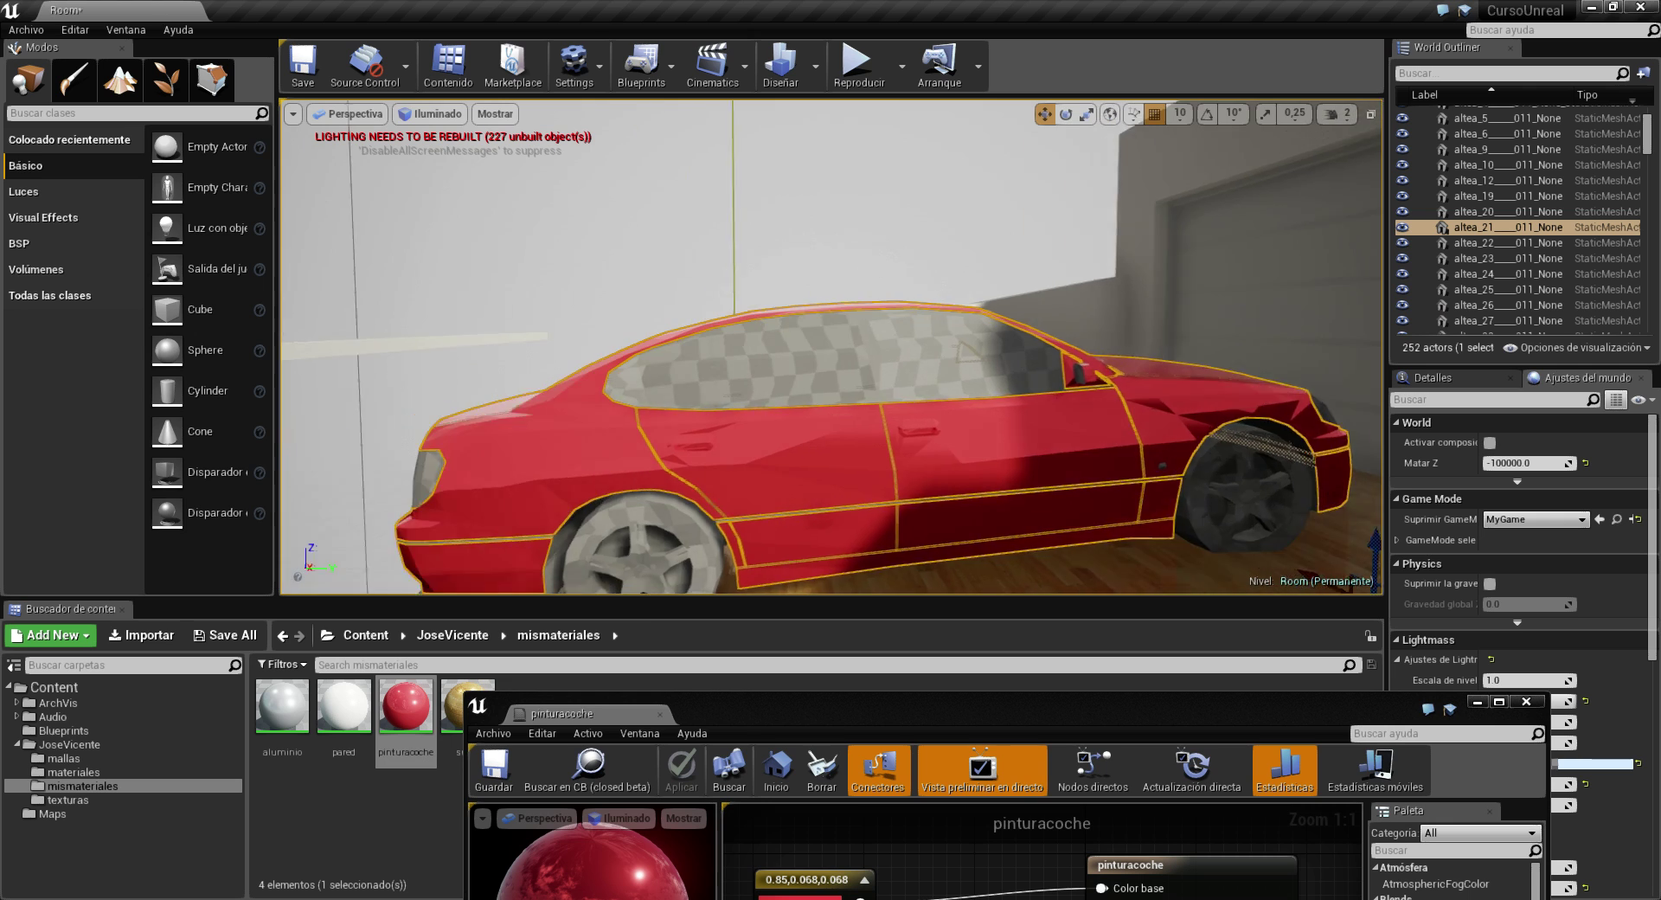
Orbit around the glossy red car, then close the pinturacoche Material Editor.
{"action": "mouse_move", "coordinate": [831, 346]}
{"action": "right_mouse_down"}
{"action": "mouse_move", "coordinate": [779, 346]}
{"action": "mouse_move", "coordinate": [831, 295]}
{"action": "right_mouse_up"}
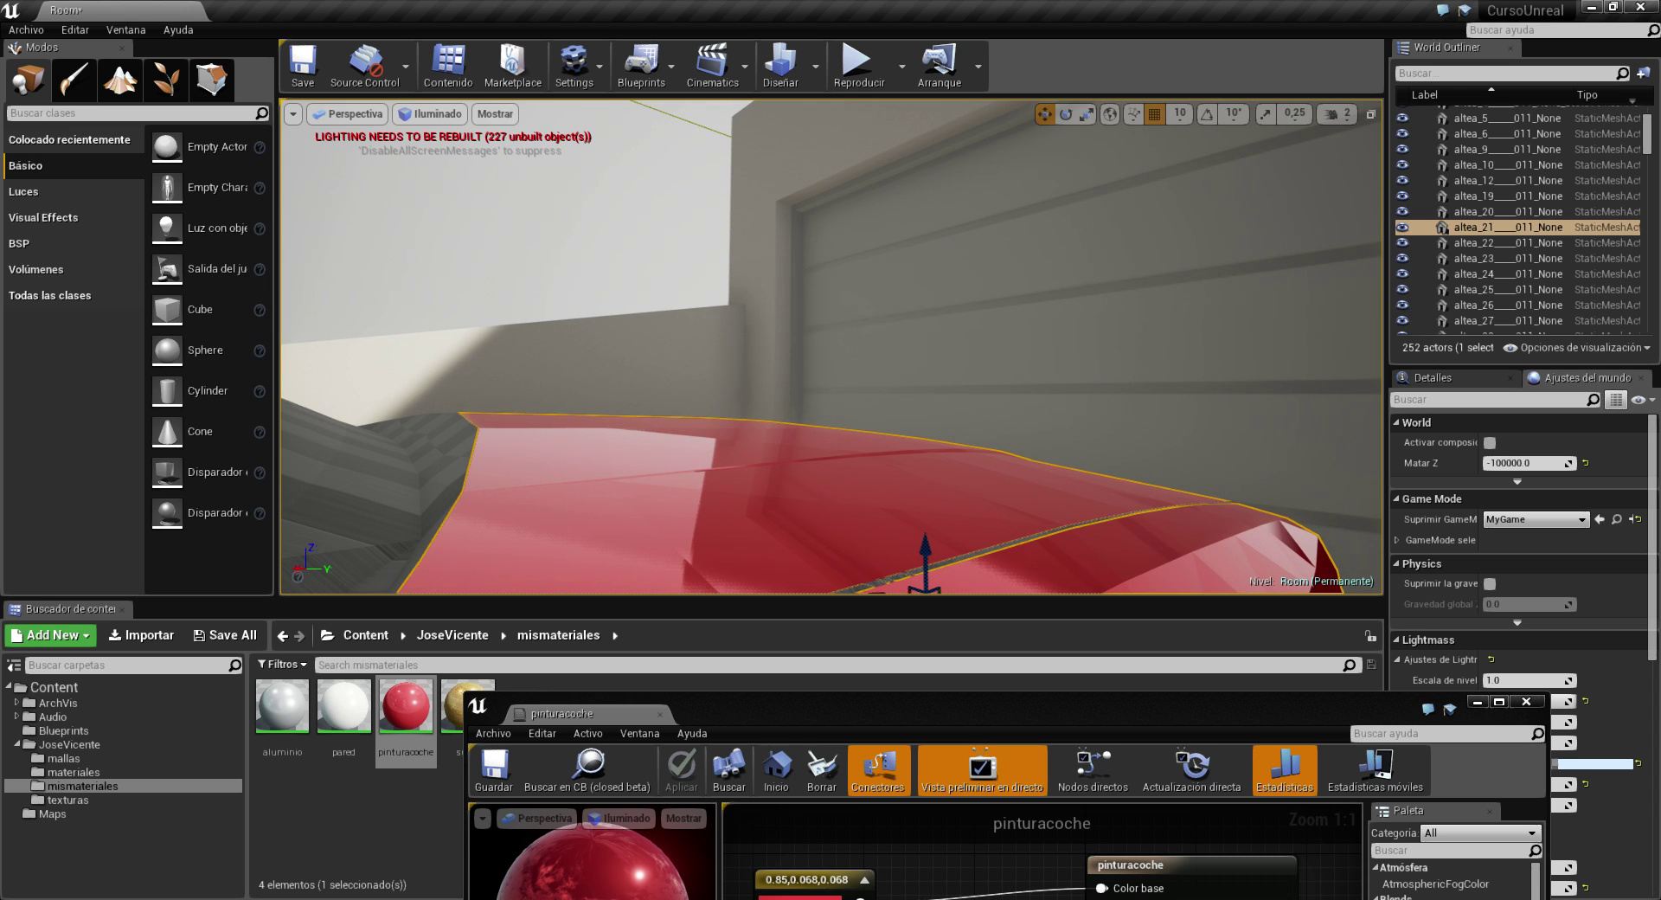
{"action": "right_click_drag", "start_coordinate": [831, 346], "coordinate": [779, 364]}
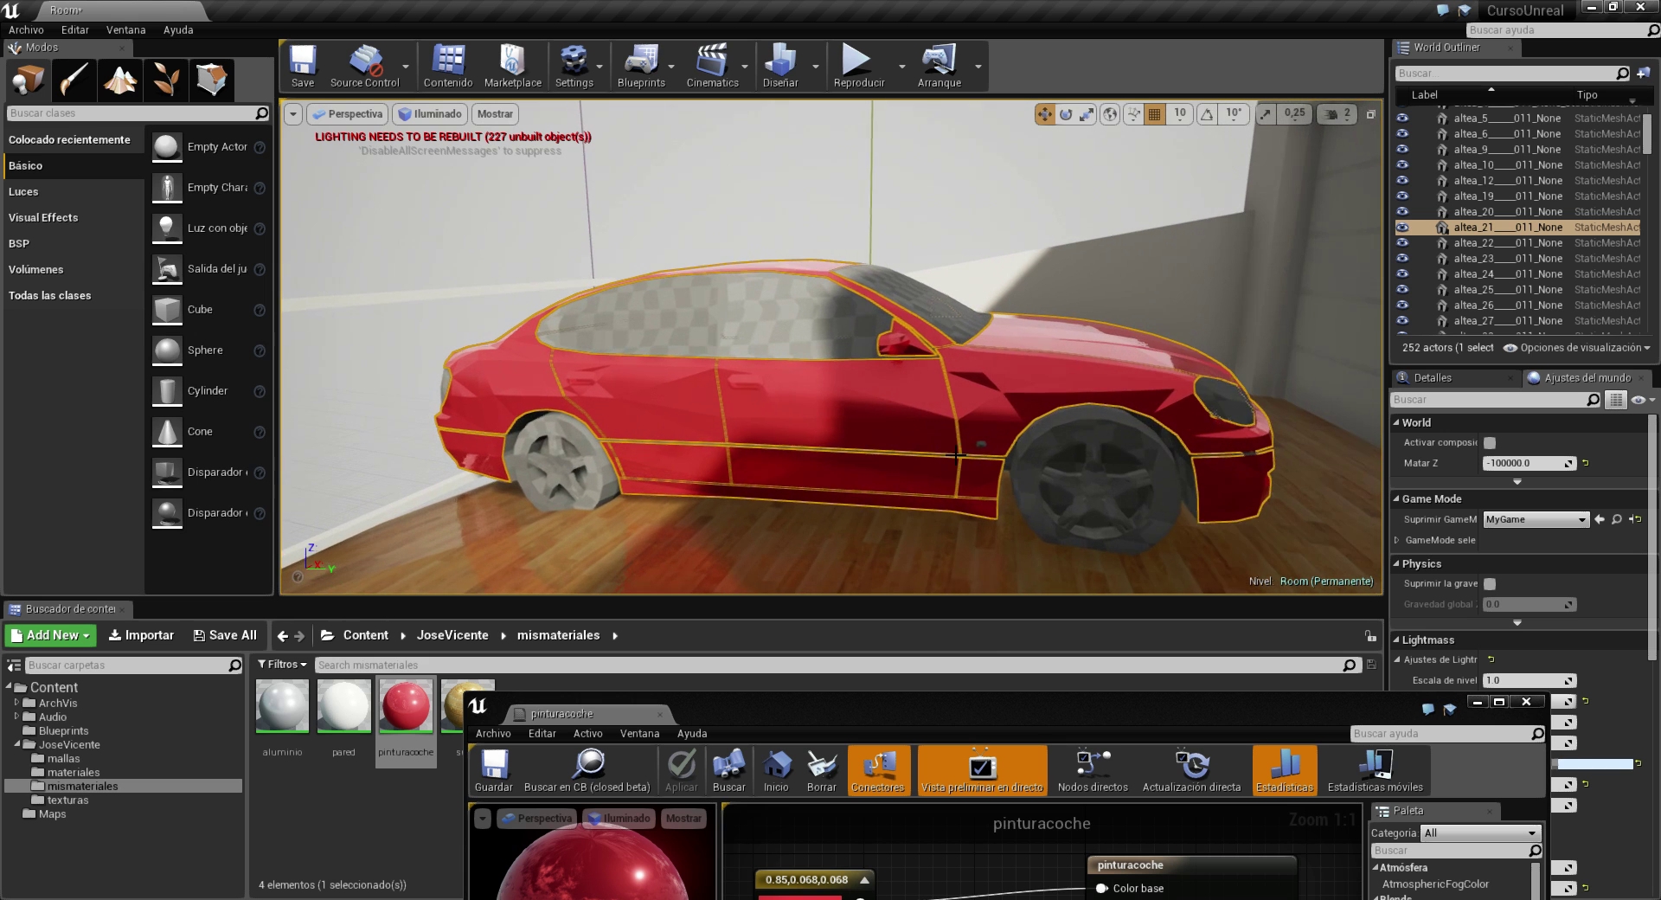
{"action": "right_click_drag", "start_coordinate": [830, 346], "coordinate": [813, 355]}
{"action": "left_click_drag", "start_coordinate": [1004, 695], "coordinate": [950, 293]}
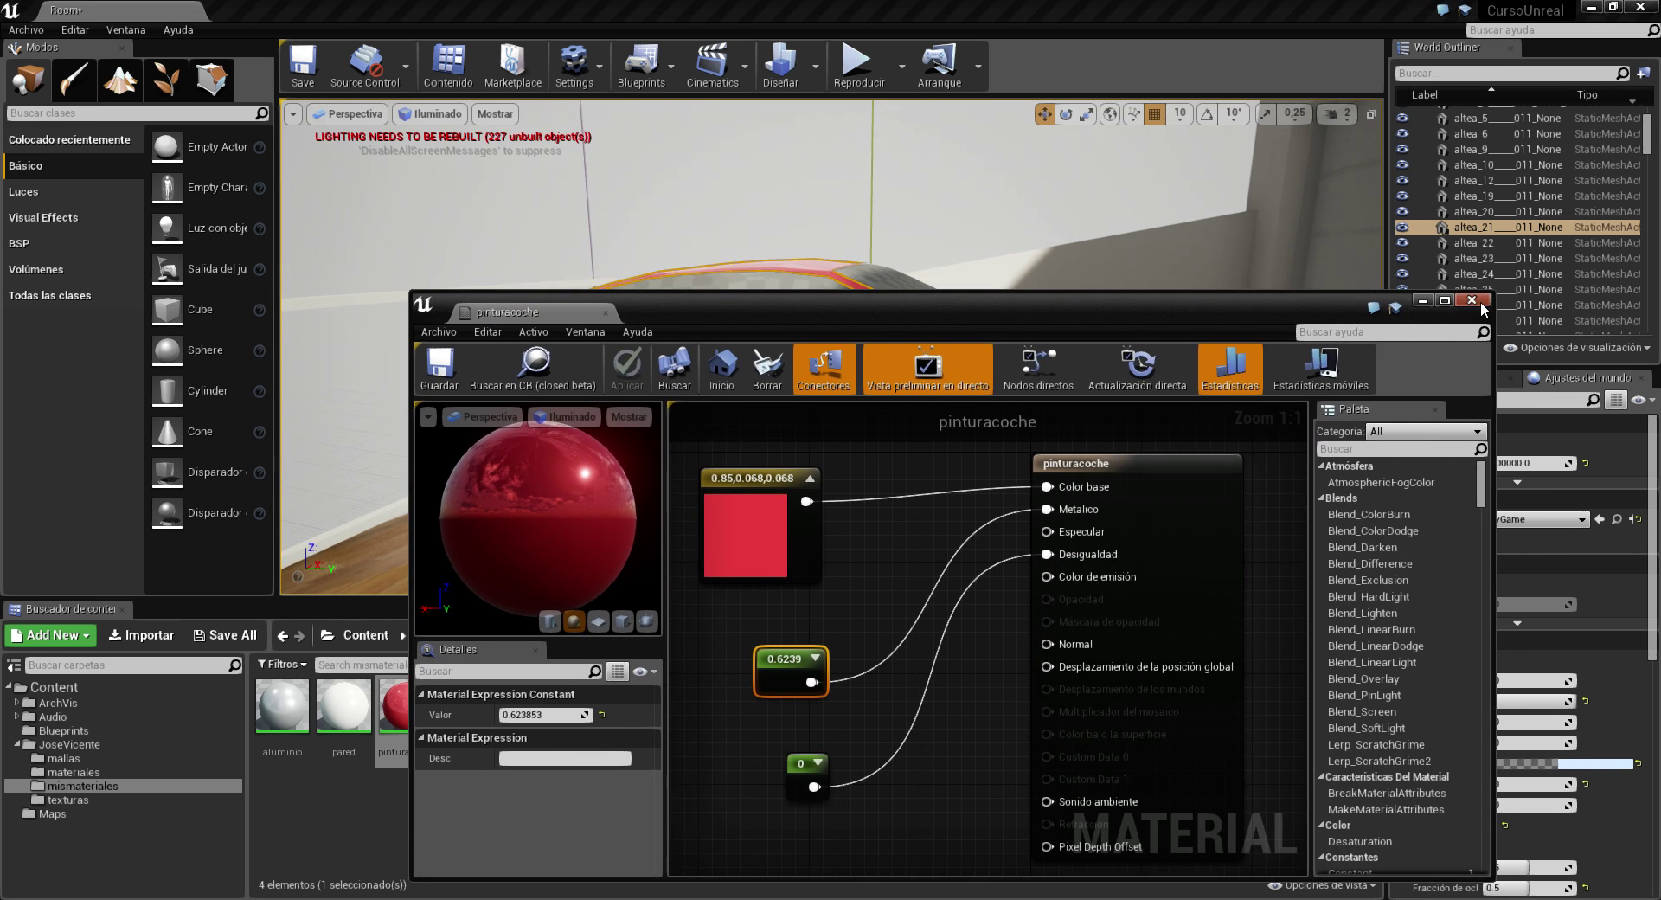
{"action": "left_click", "coordinate": [1477, 299]}
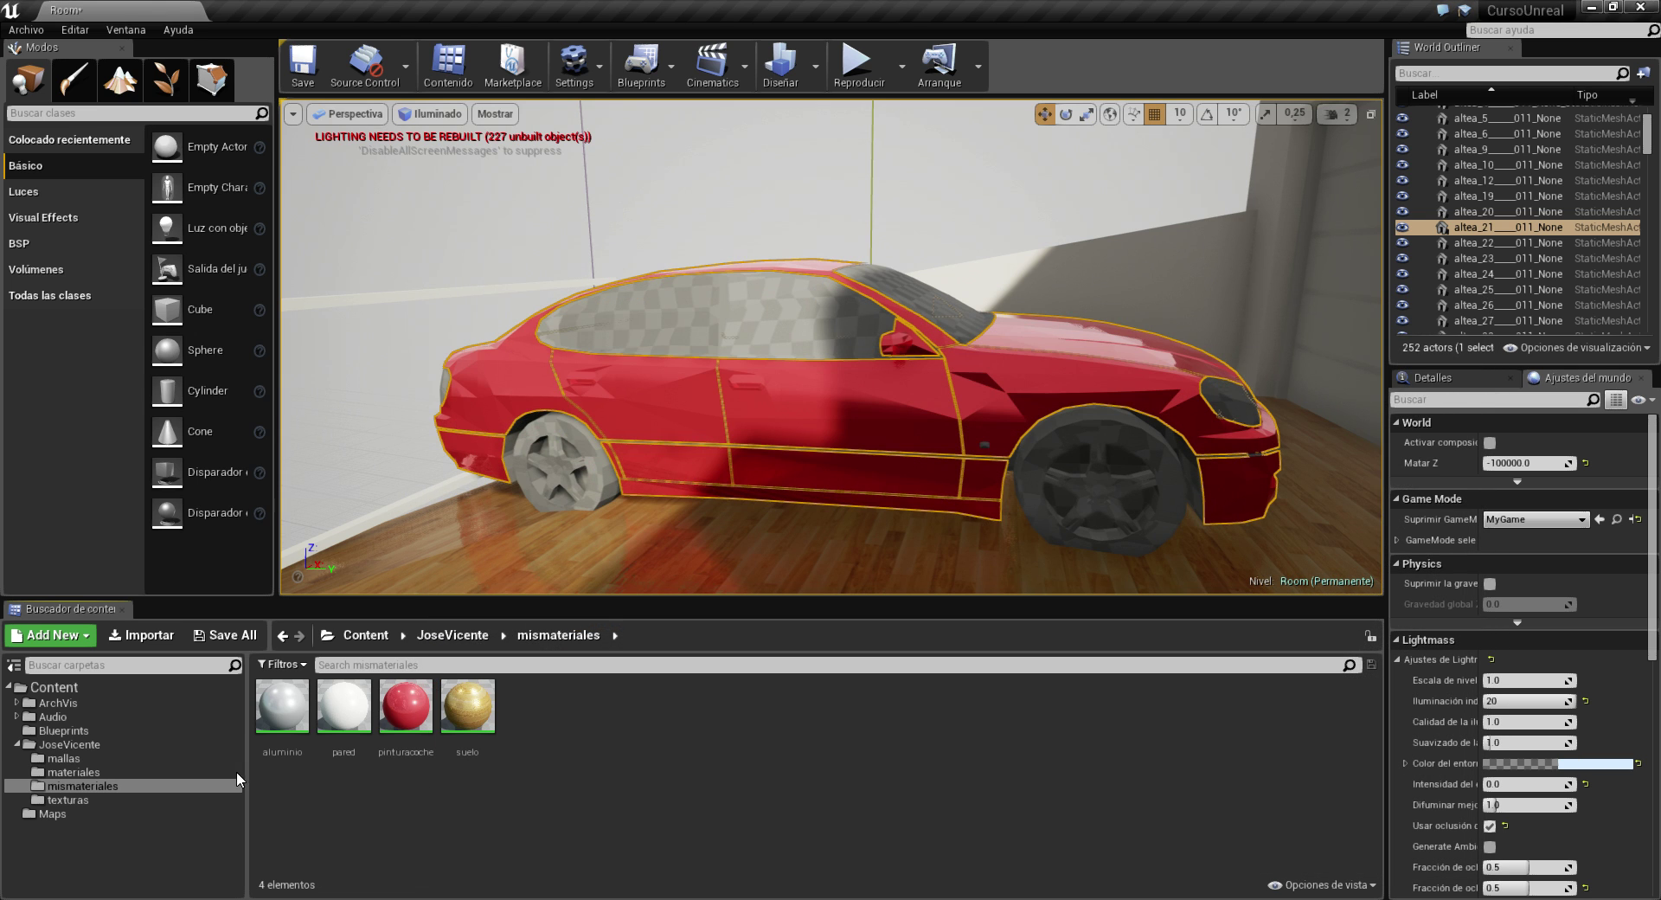
From ArchVis > Materials, apply the M_Glas_MAT_Night_Inst glass to the car's windows and windshield.
{"action": "left_click", "coordinate": [52, 704]}
{"action": "left_click", "coordinate": [17, 703]}
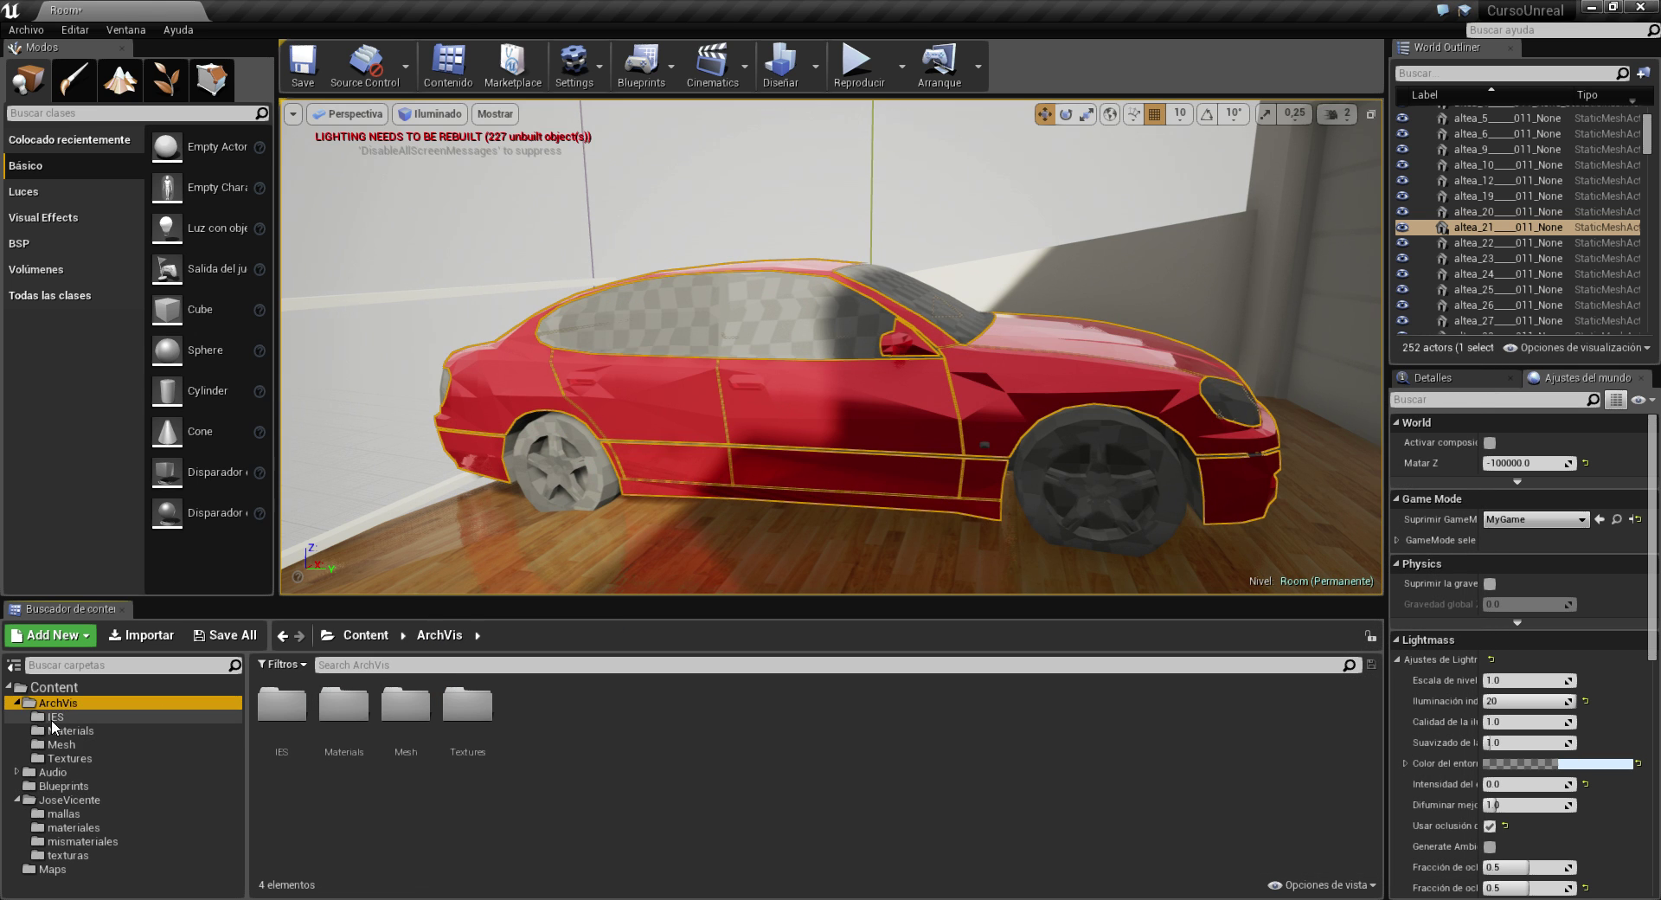
{"action": "left_click", "coordinate": [62, 732]}
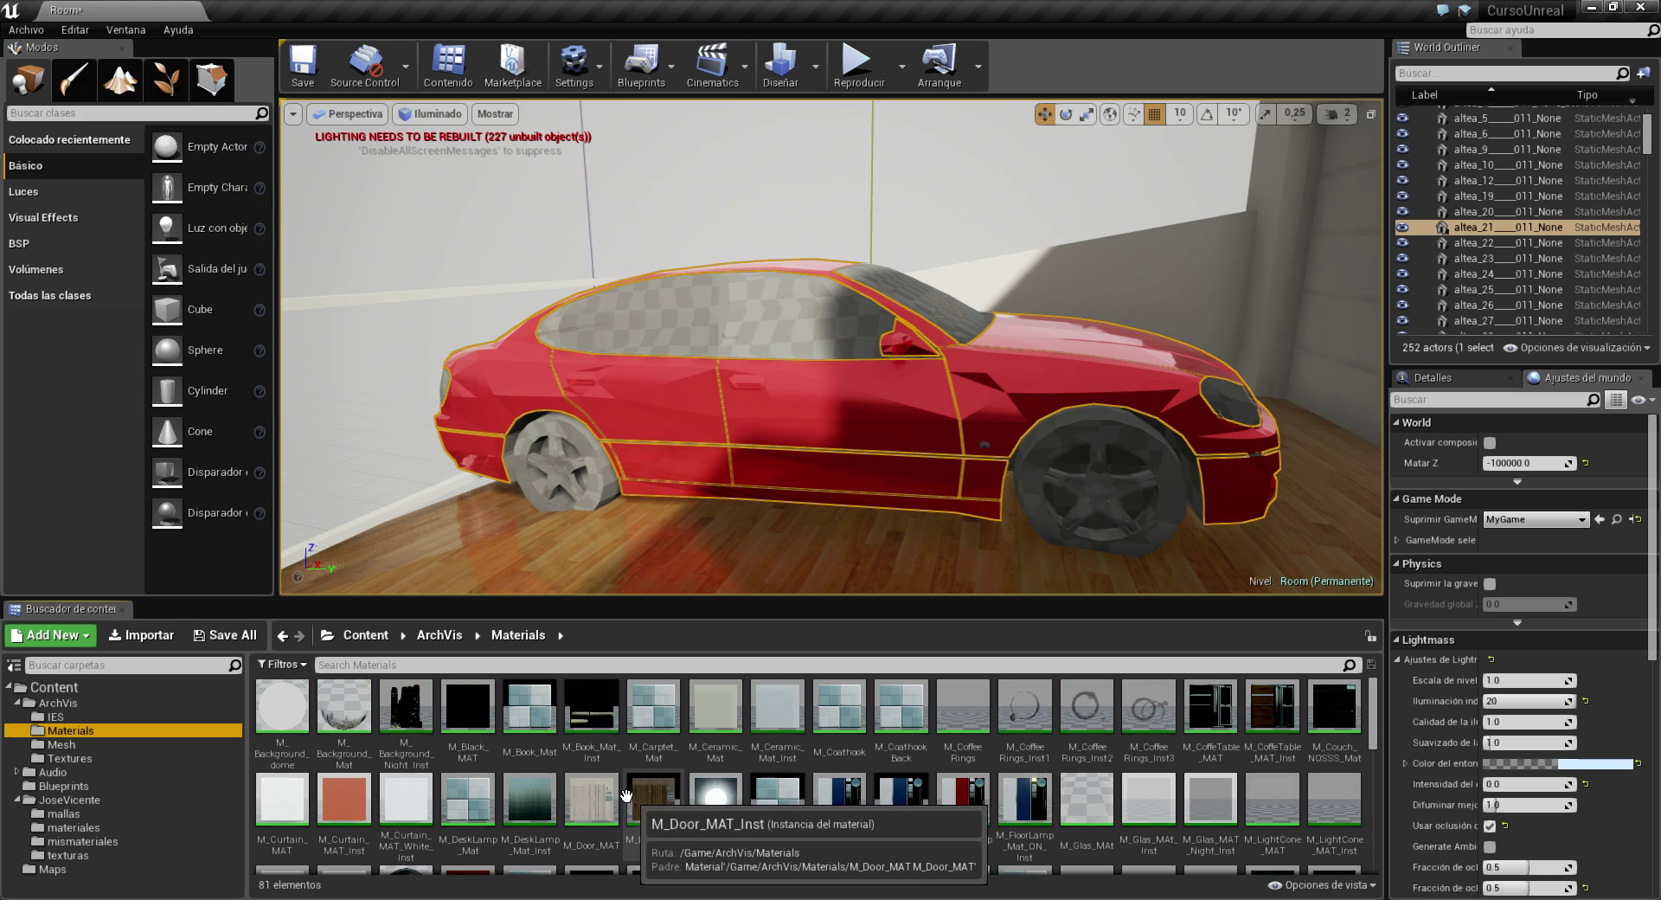
{"action": "scroll", "coordinate": [618, 792], "scroll_direction": "down", "scroll_amount": 1}
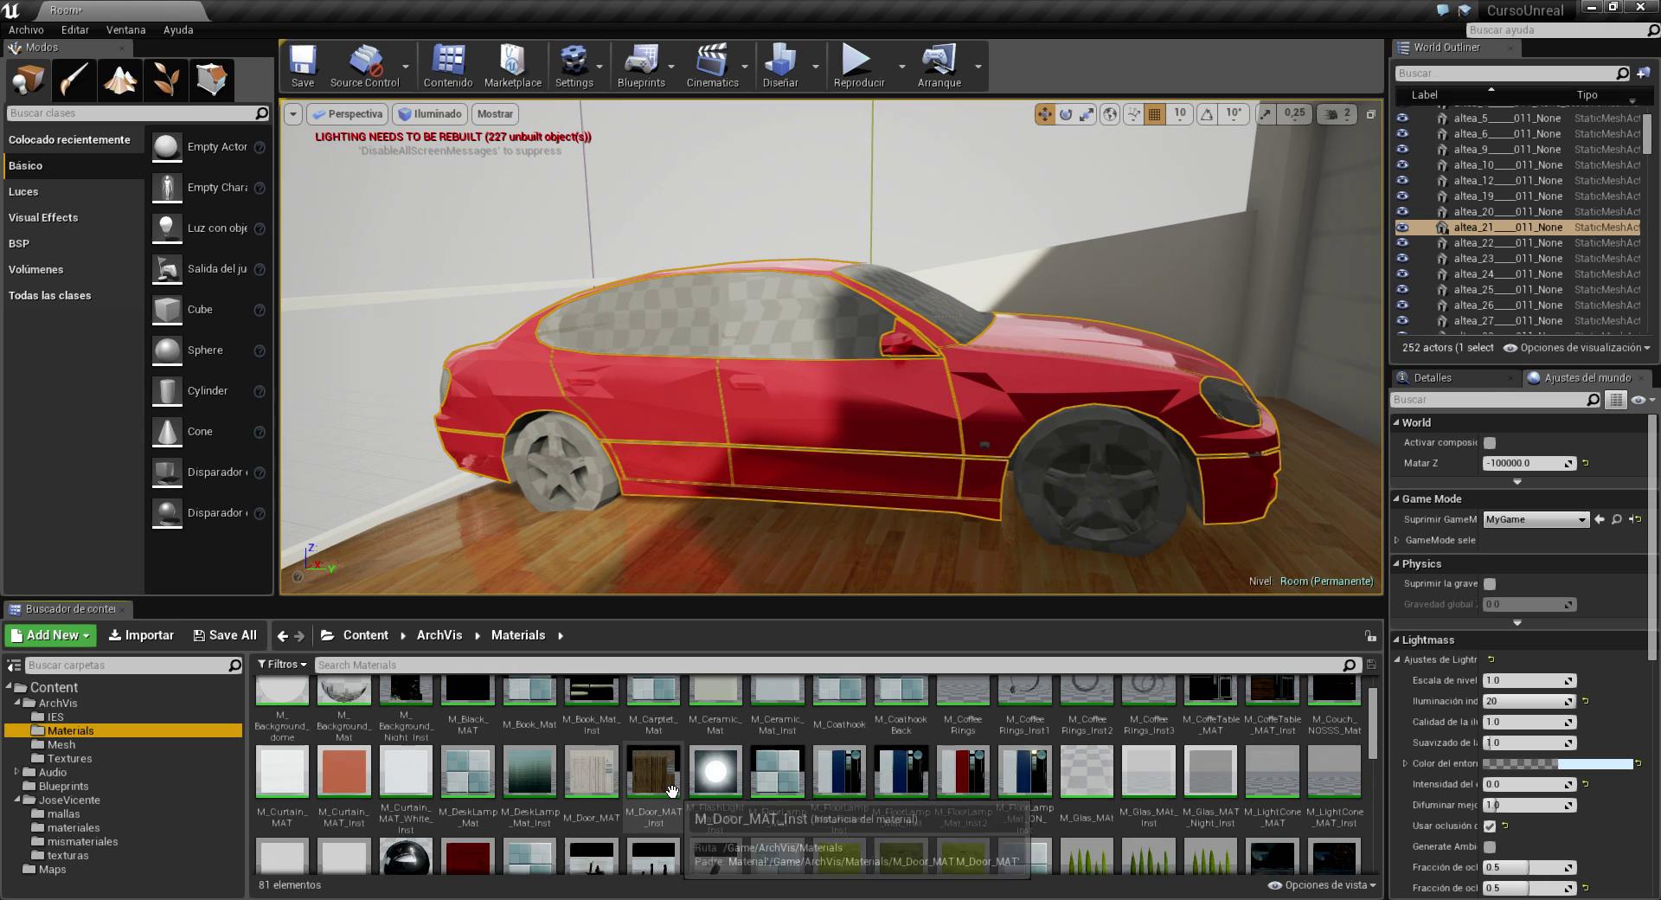
{"action": "mouse_move", "coordinate": [1077, 773]}
{"action": "left_mouse_down"}
{"action": "mouse_move", "coordinate": [824, 339]}
{"action": "mouse_move", "coordinate": [866, 328]}
{"action": "left_mouse_up"}
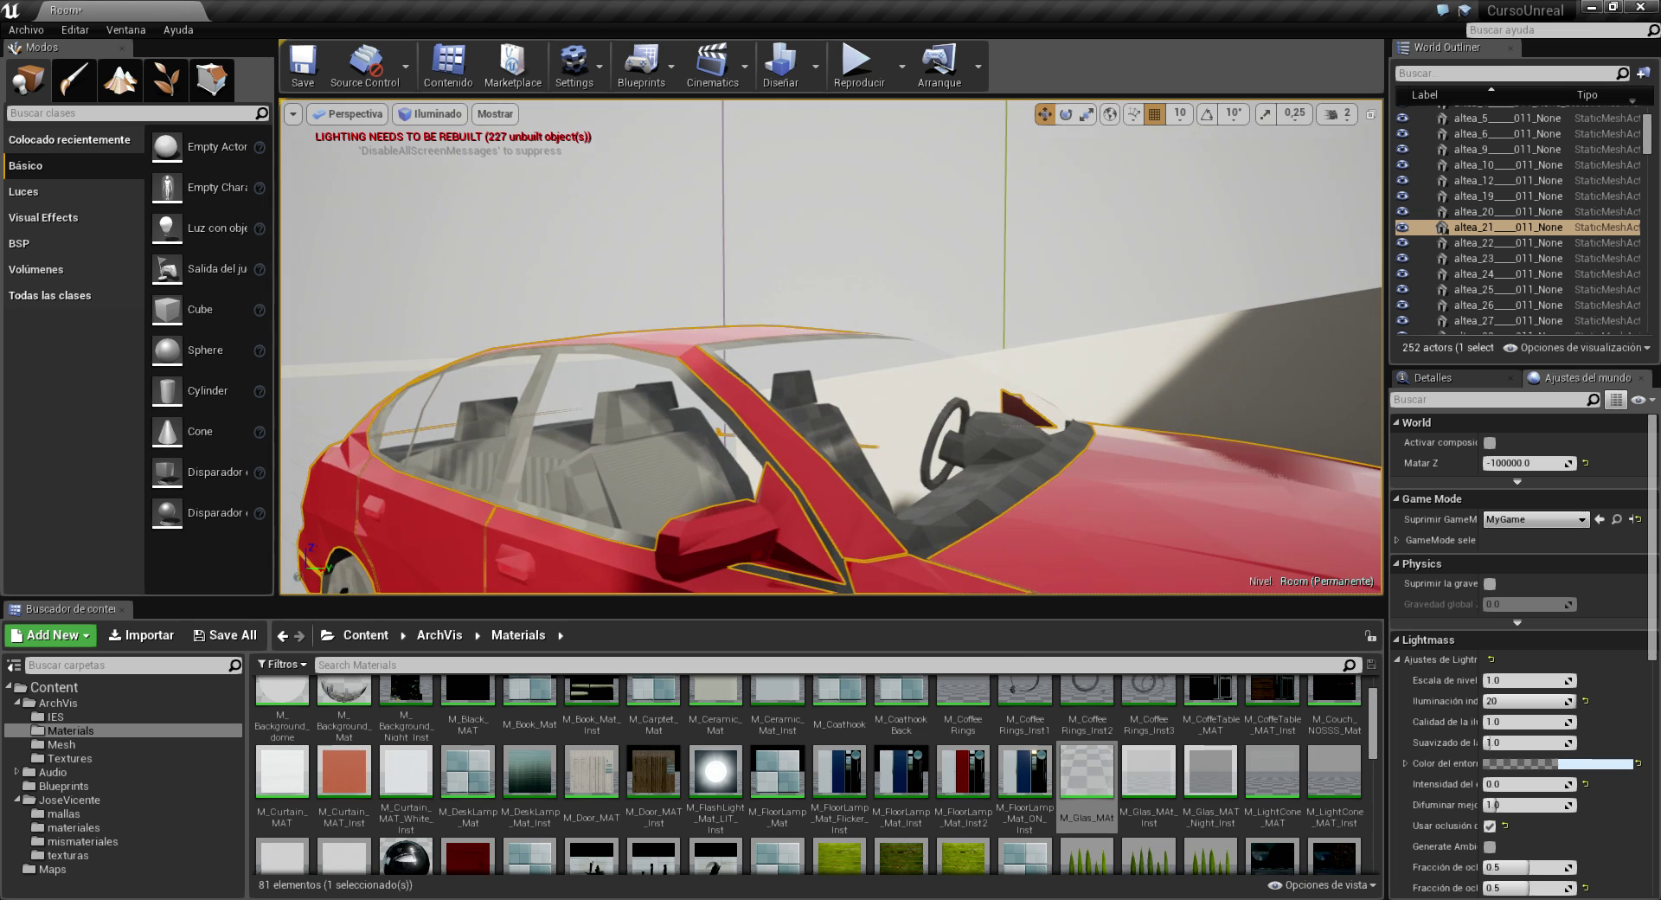
{"action": "mouse_move", "coordinate": [1210, 773]}
{"action": "left_mouse_down"}
{"action": "mouse_move", "coordinate": [944, 429]}
{"action": "mouse_move", "coordinate": [820, 470]}
{"action": "mouse_move", "coordinate": [830, 519]}
{"action": "mouse_move", "coordinate": [792, 415]}
{"action": "left_mouse_up"}
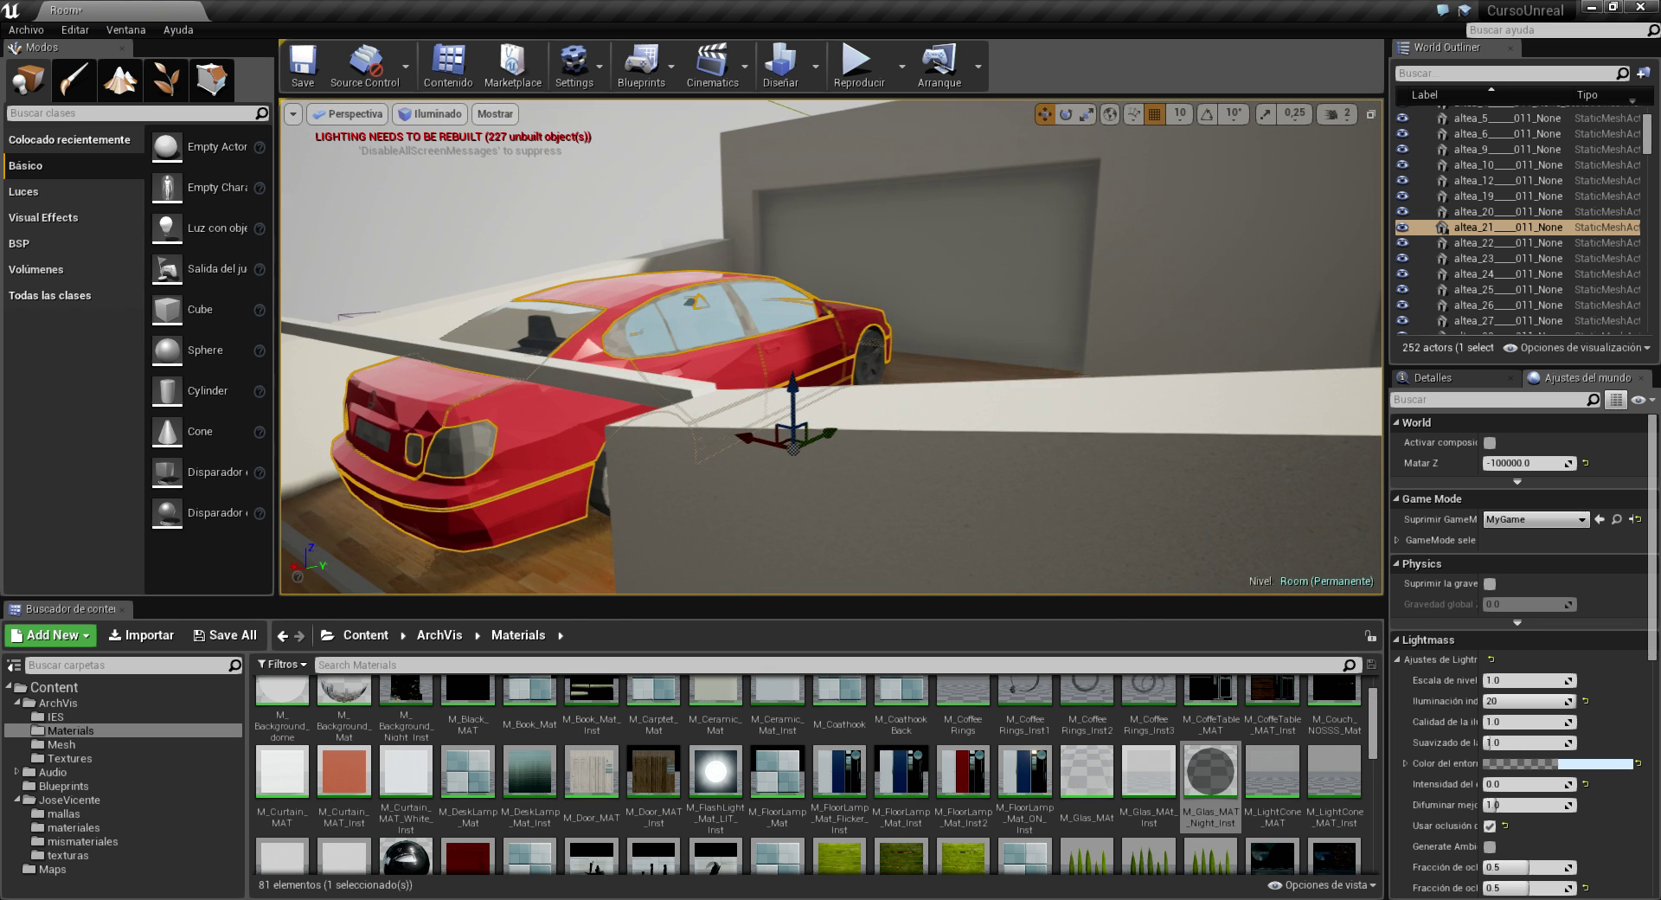
{"action": "mouse_move", "coordinate": [792, 415]}
{"action": "left_mouse_down"}
{"action": "mouse_move", "coordinate": [791, 346]}
{"action": "mouse_move", "coordinate": [791, 450]}
{"action": "left_mouse_up"}
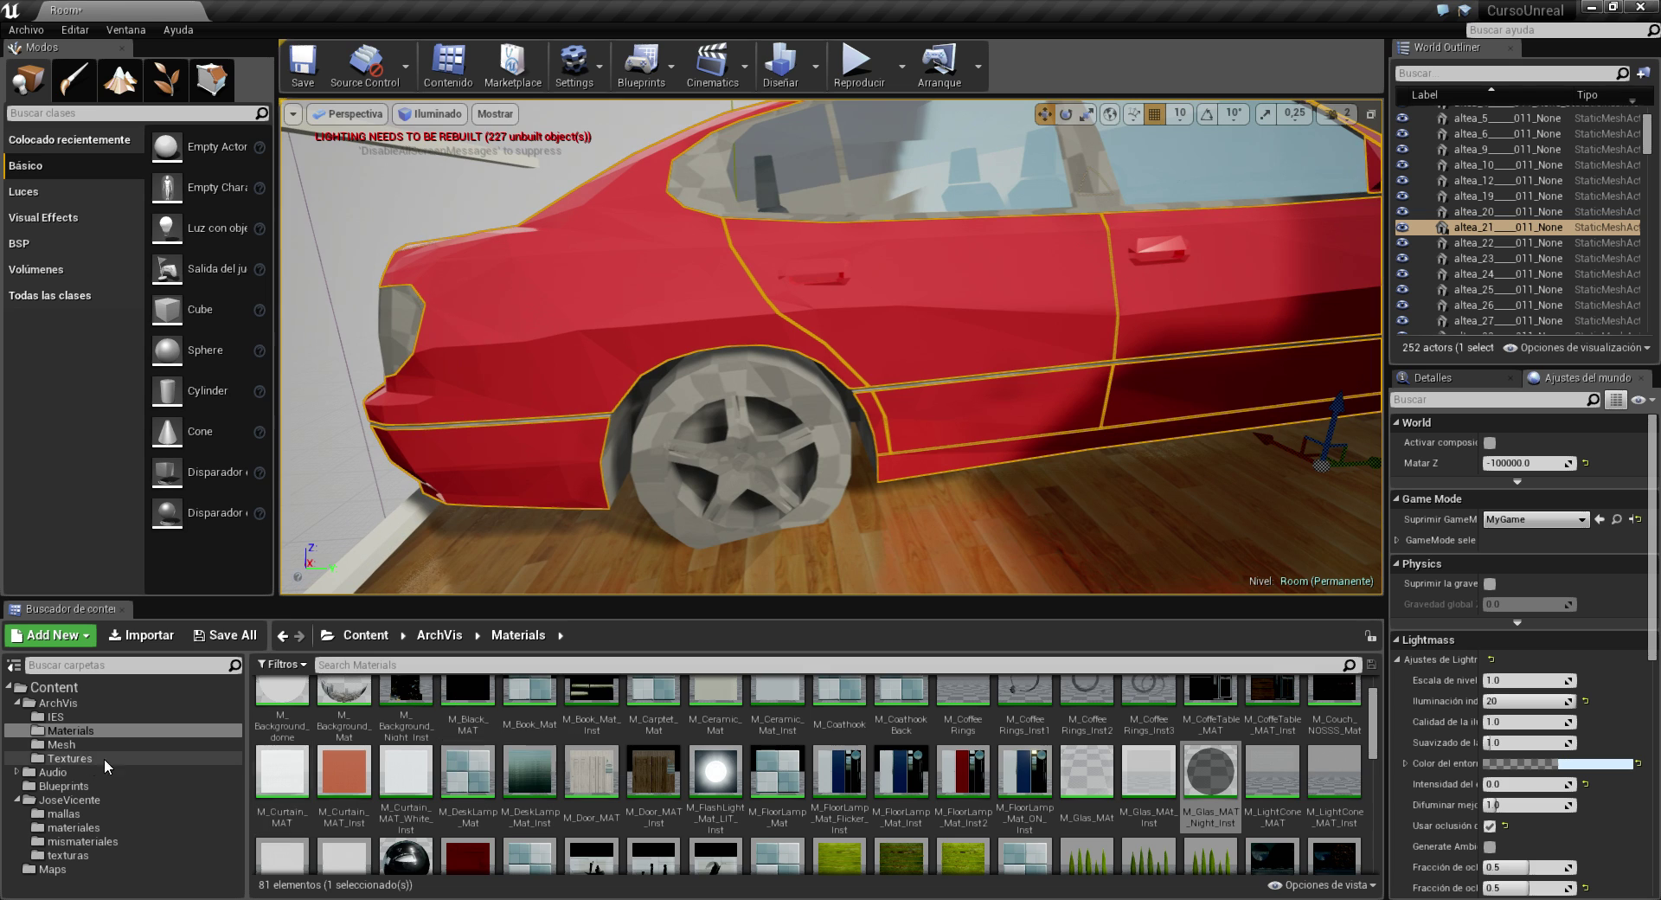
Apply the aluminio material from mismateriales to the car's wheel.
{"action": "left_click", "coordinate": [139, 839]}
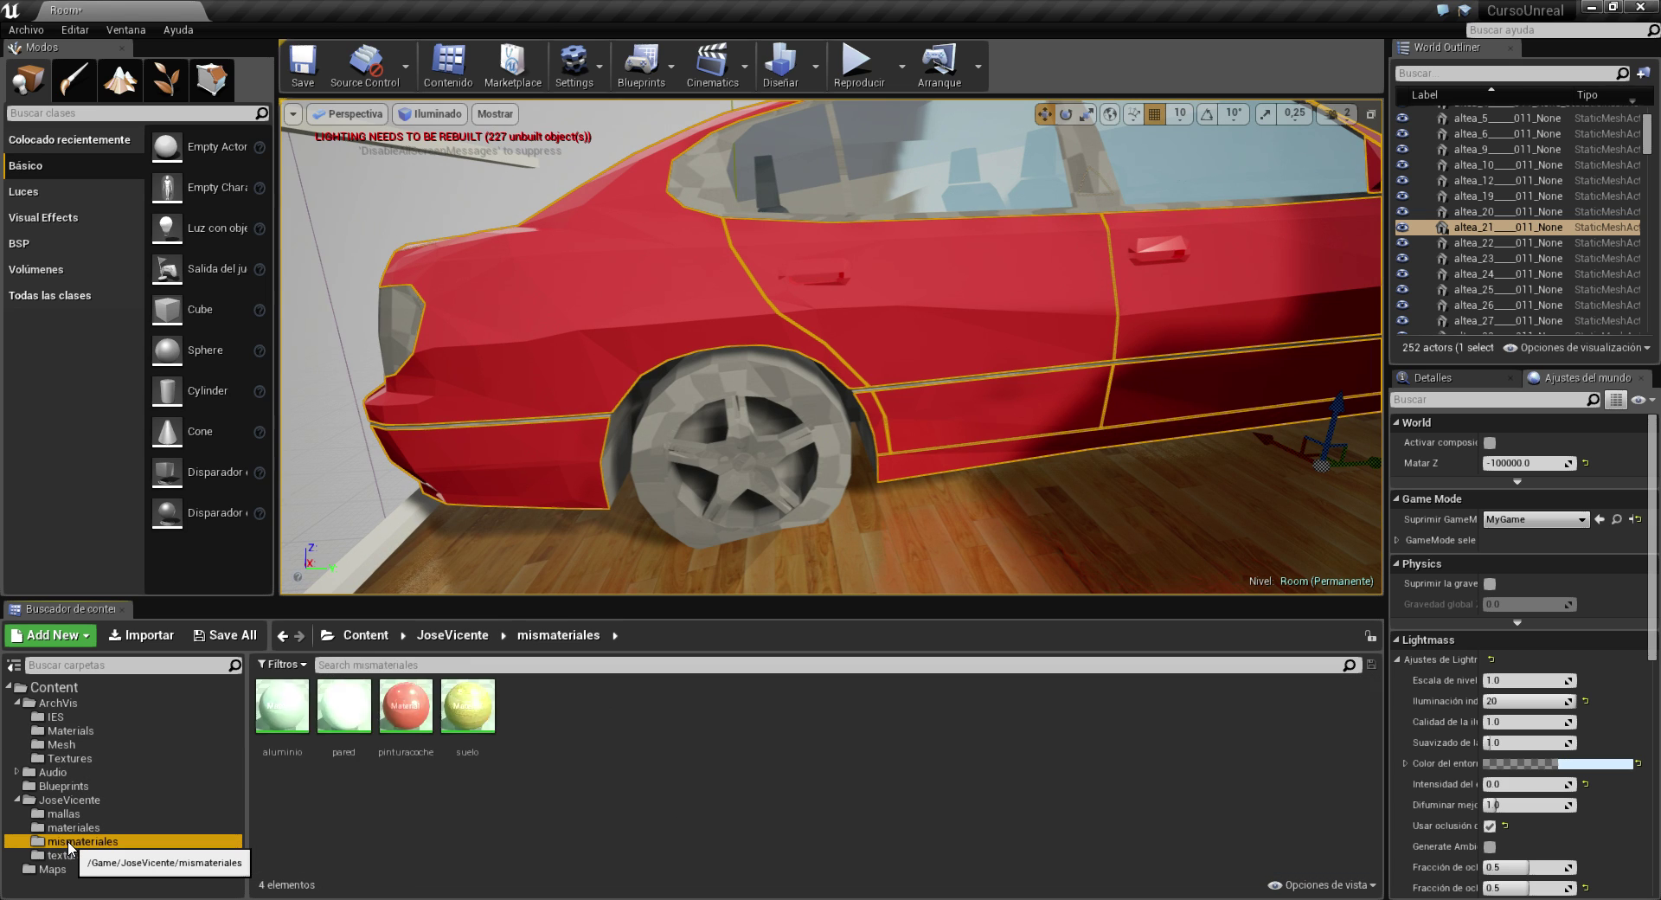
{"action": "mouse_move", "coordinate": [295, 729]}
{"action": "left_mouse_down"}
{"action": "mouse_move", "coordinate": [719, 455]}
{"action": "mouse_move", "coordinate": [737, 519]}
{"action": "mouse_move", "coordinate": [649, 550]}
{"action": "left_mouse_up"}
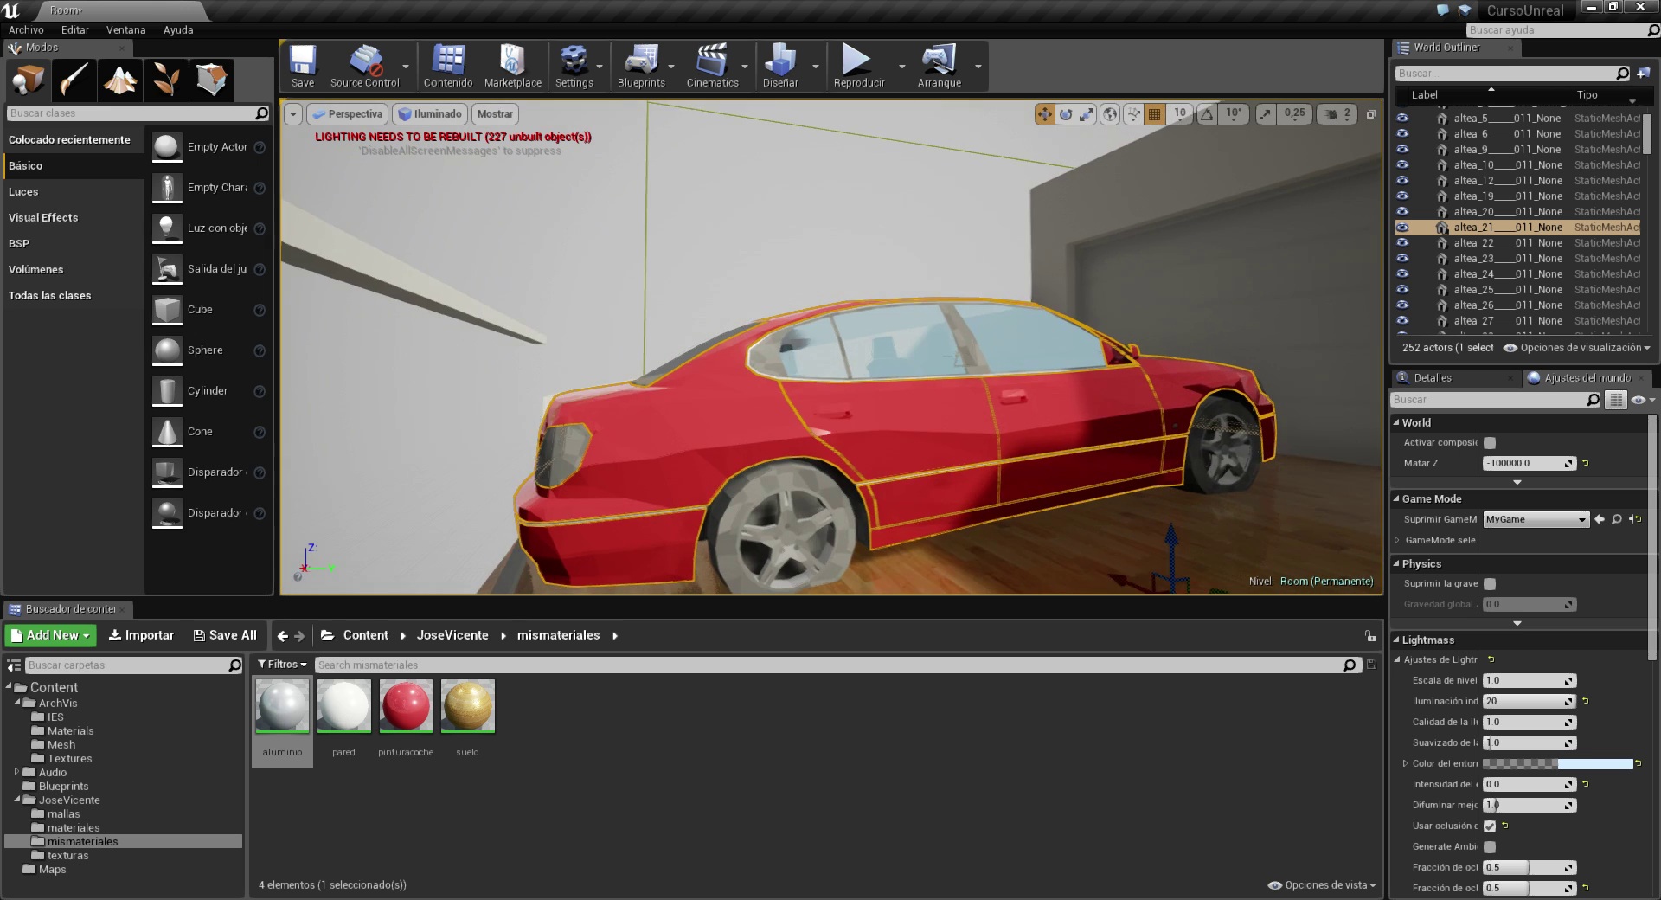
{"action": "left_click", "coordinate": [628, 511]}
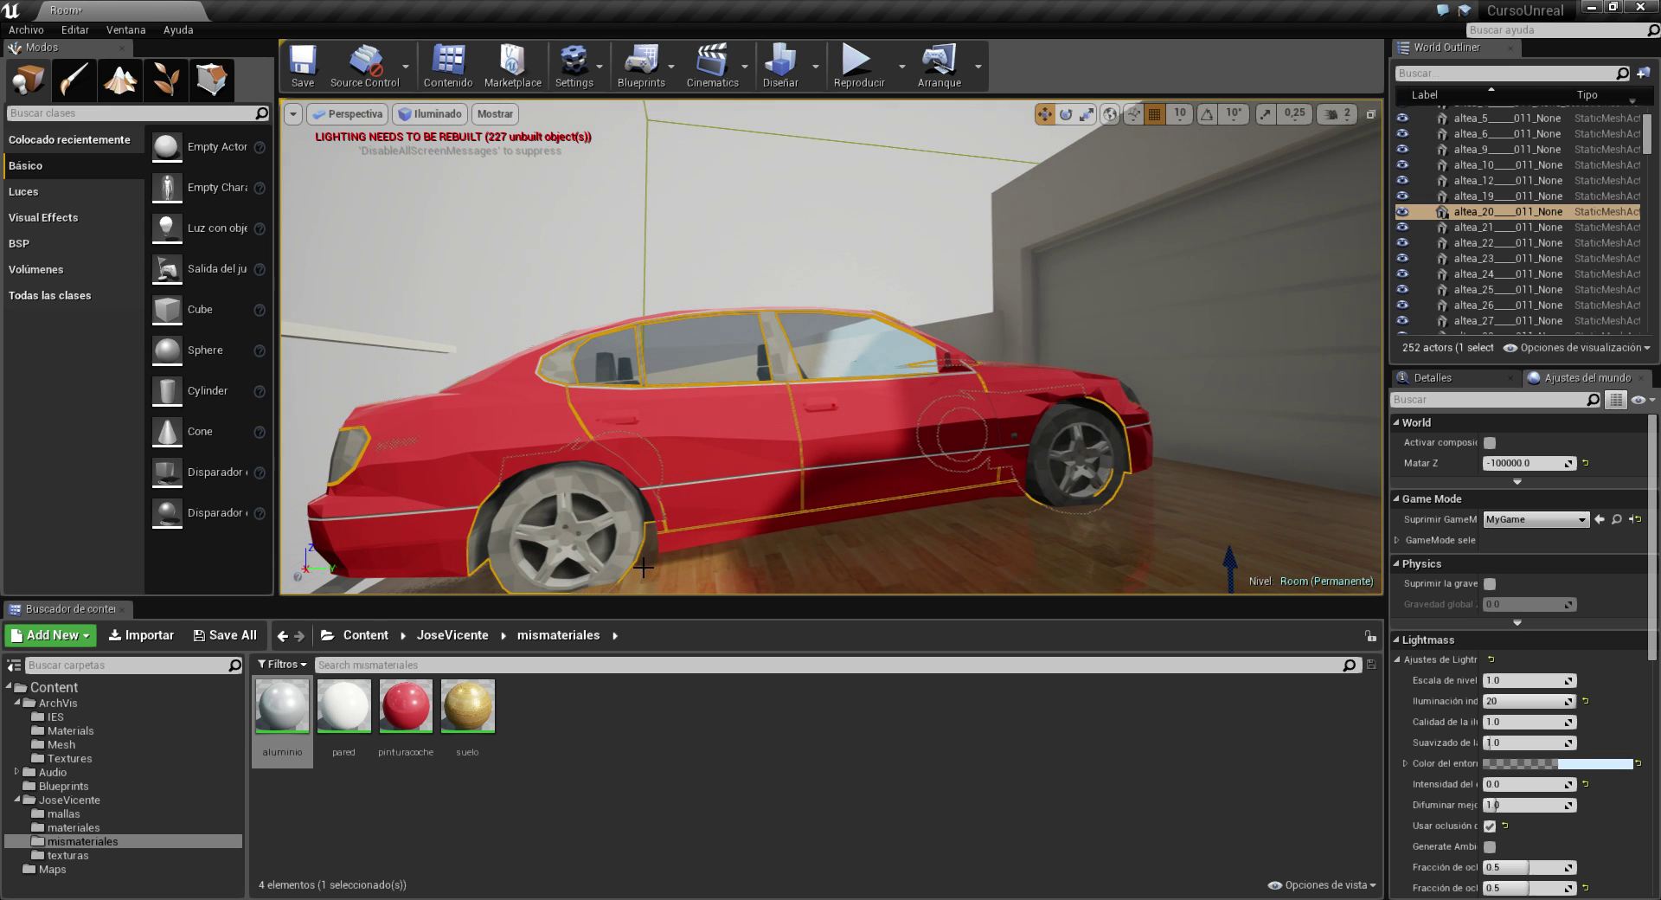
Create a new Material named gomas in mismateriales and open it for editing.
{"action": "right_click", "coordinate": [554, 719]}
{"action": "left_click", "coordinate": [650, 463]}
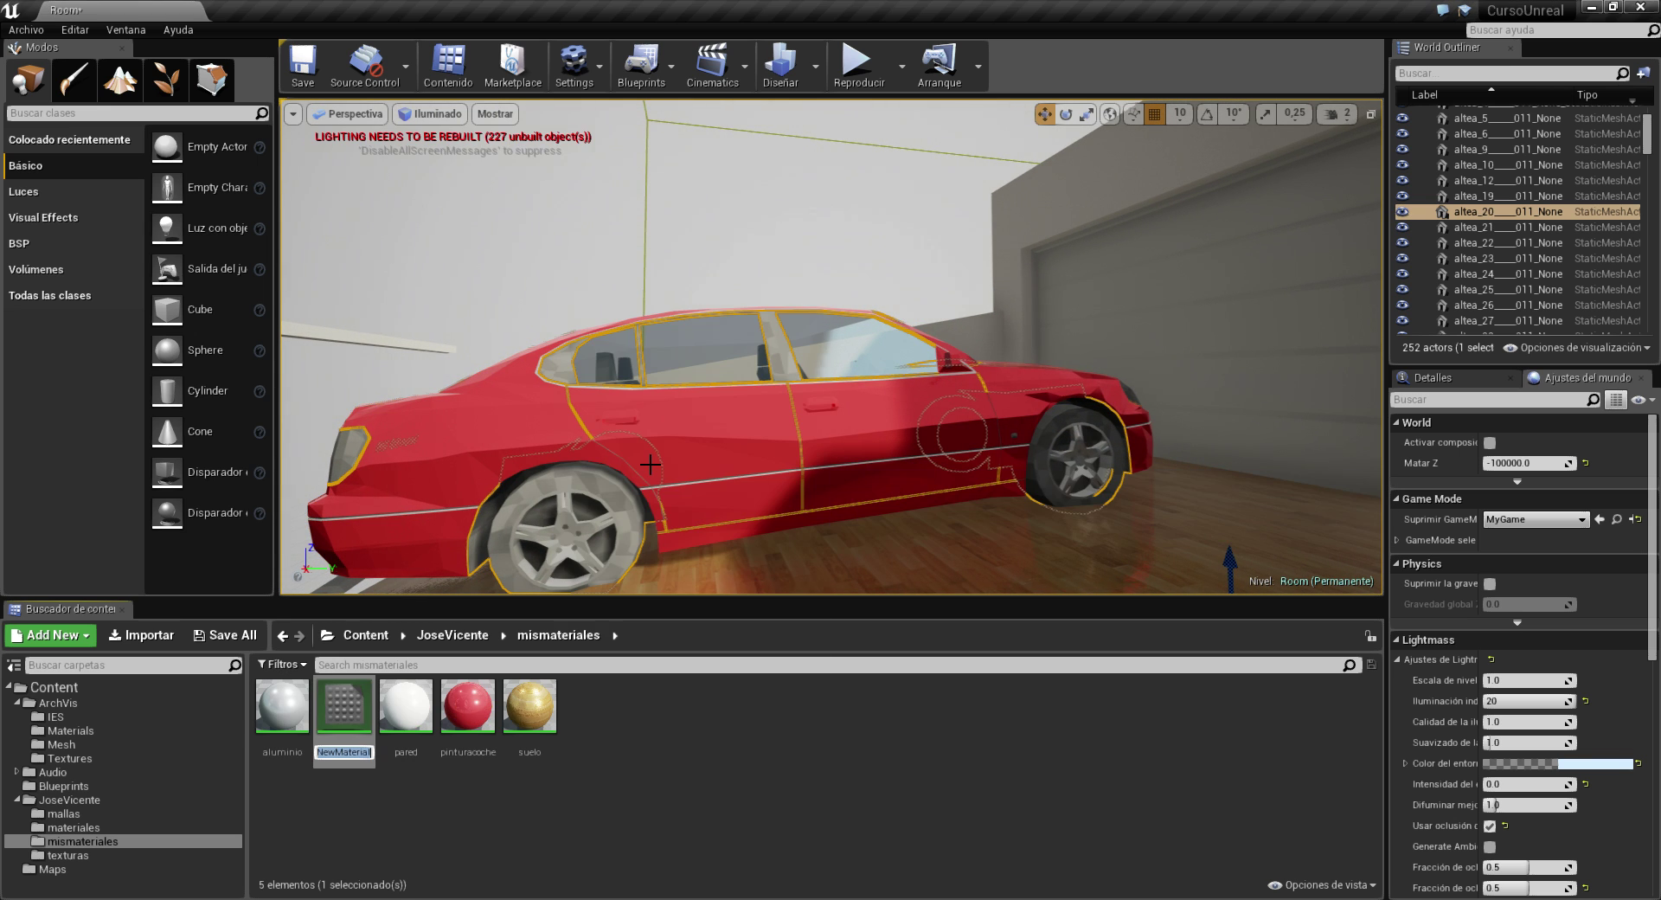
{"action": "type", "text": "gomas"}
{"action": "key", "text": "Return"}
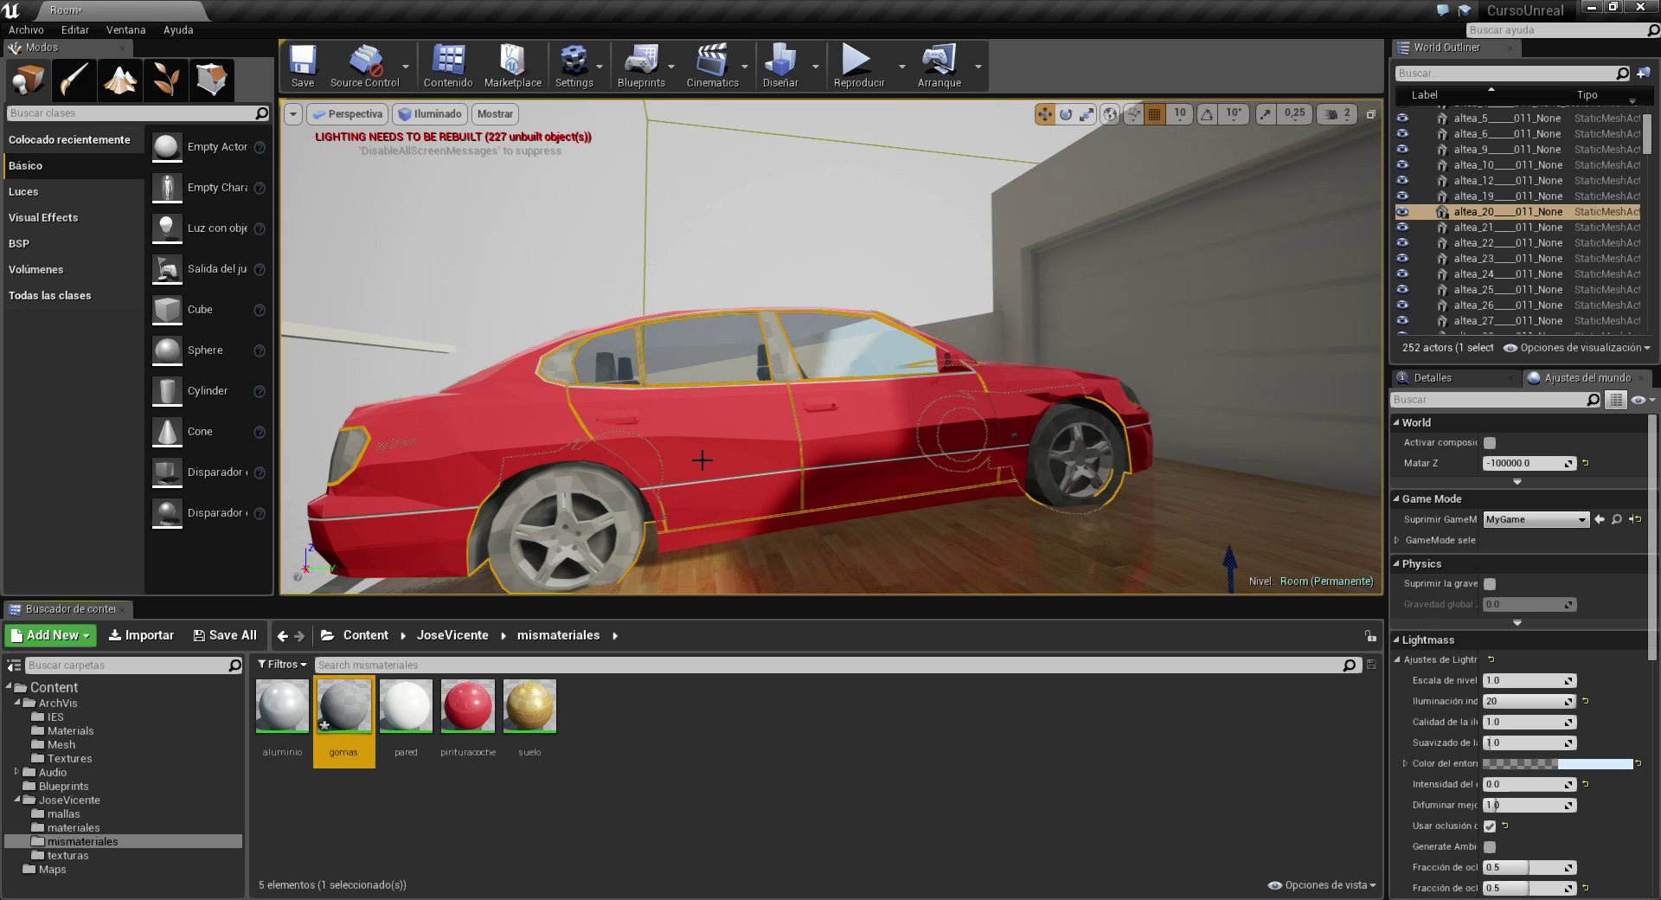
{"action": "double_click", "coordinate": [343, 702]}
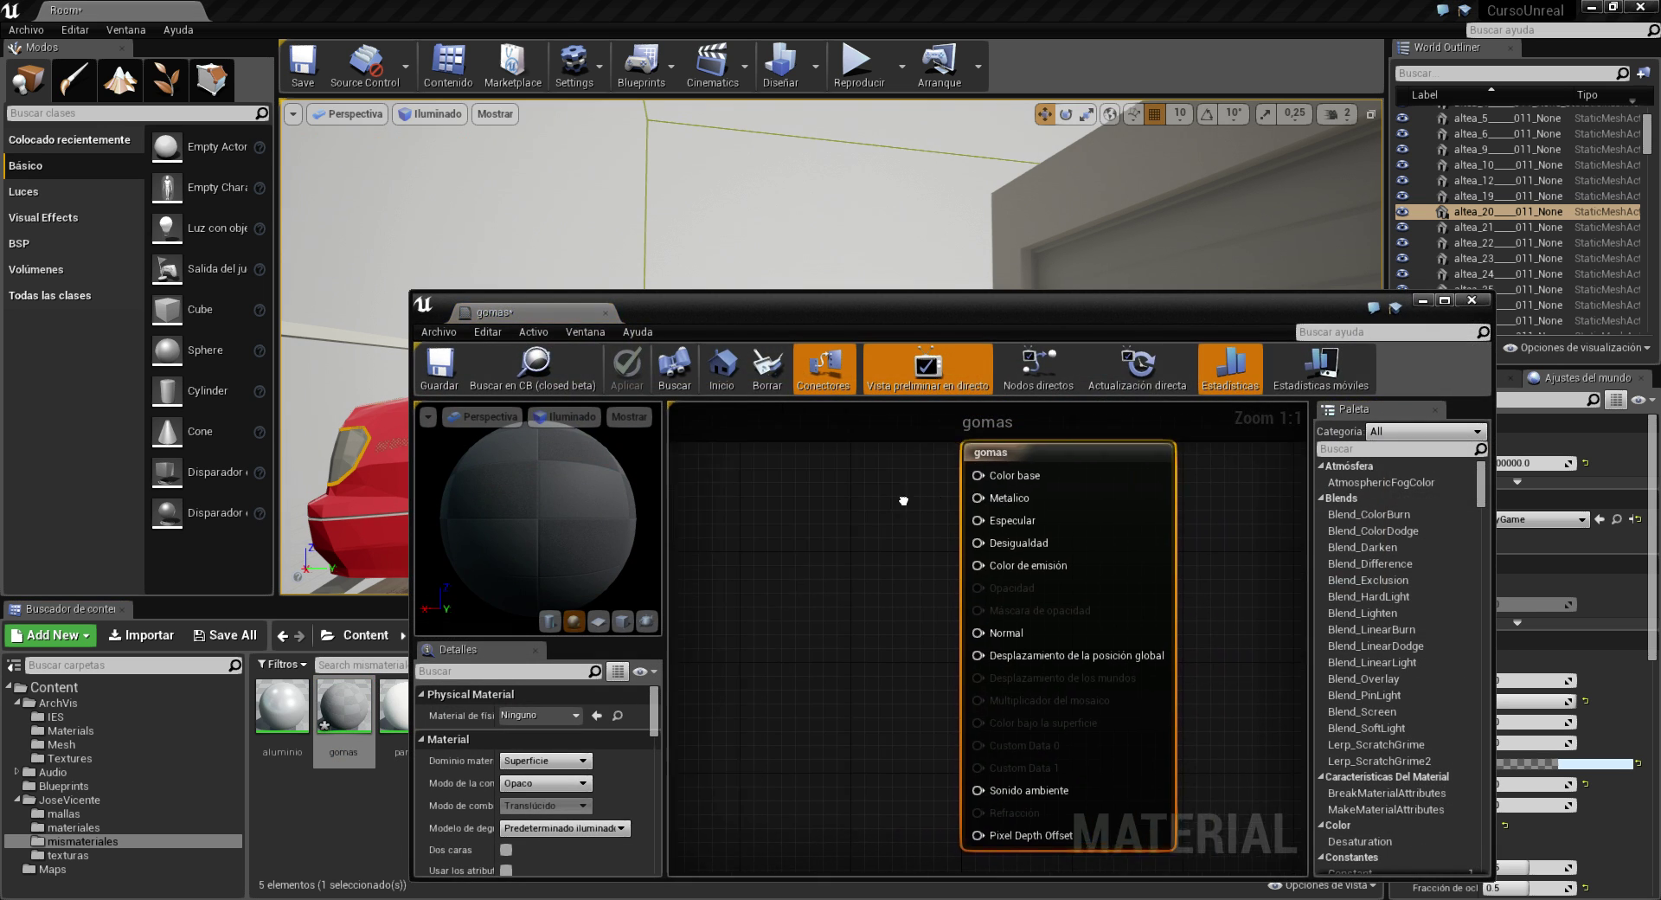
Wire a Constant3Vector into Color base and a 0.4037 Constant into Especular.
{"action": "left_click", "coordinate": [822, 506]}
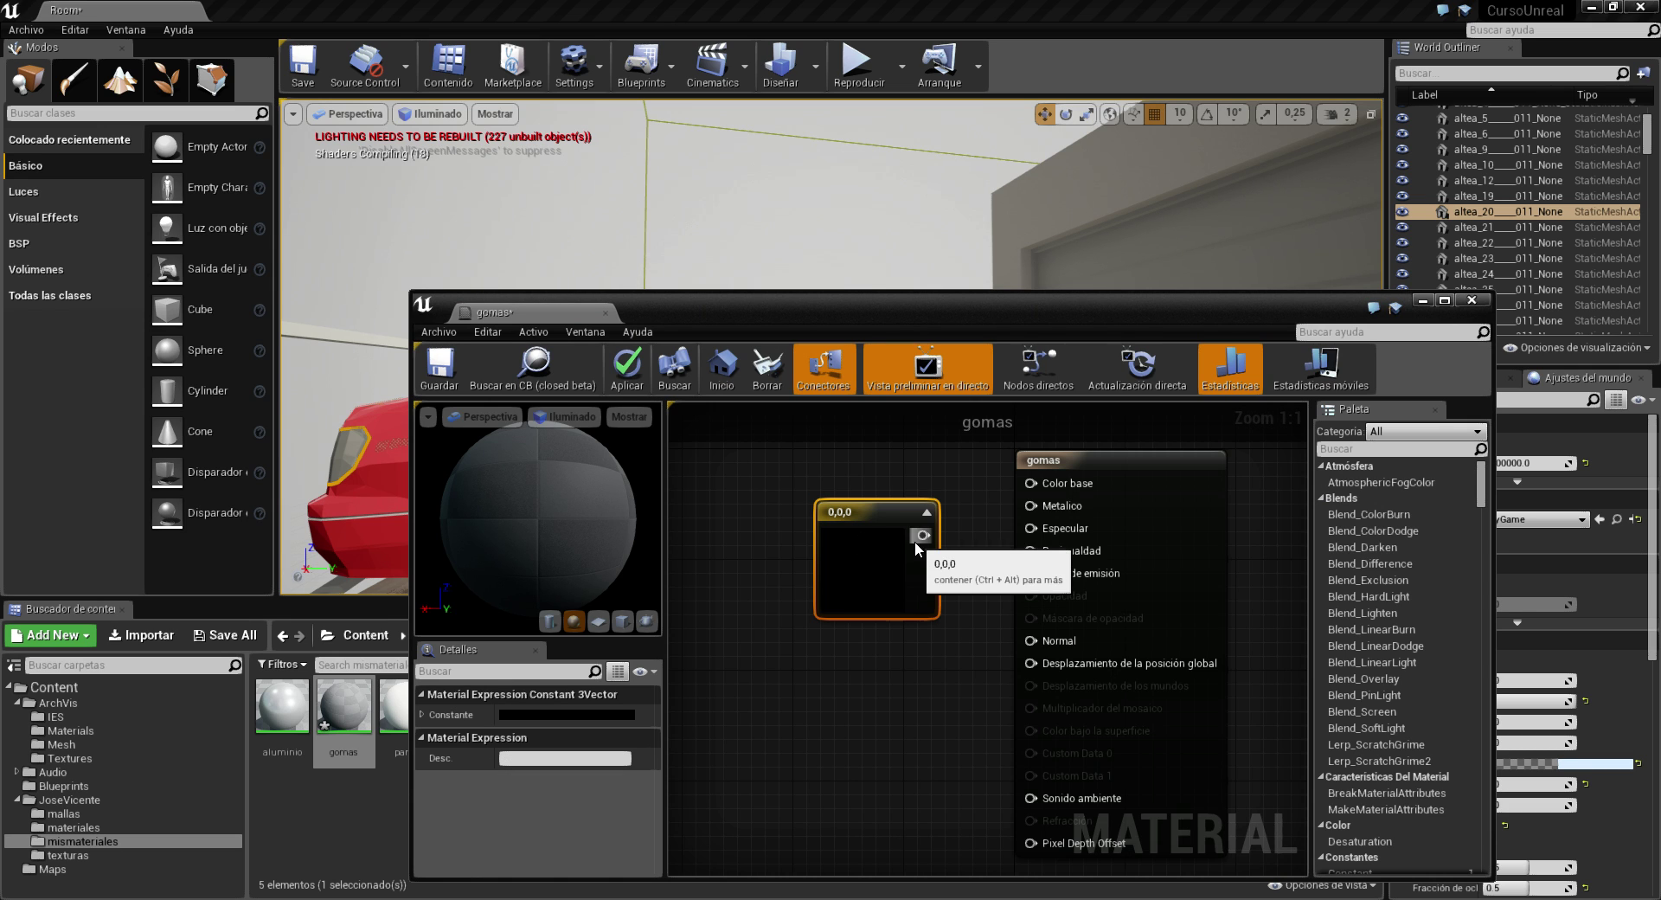
{"action": "left_click_drag", "start_coordinate": [1034, 490], "coordinate": [1032, 484]}
{"action": "left_click_drag", "start_coordinate": [874, 523], "coordinate": [813, 502]}
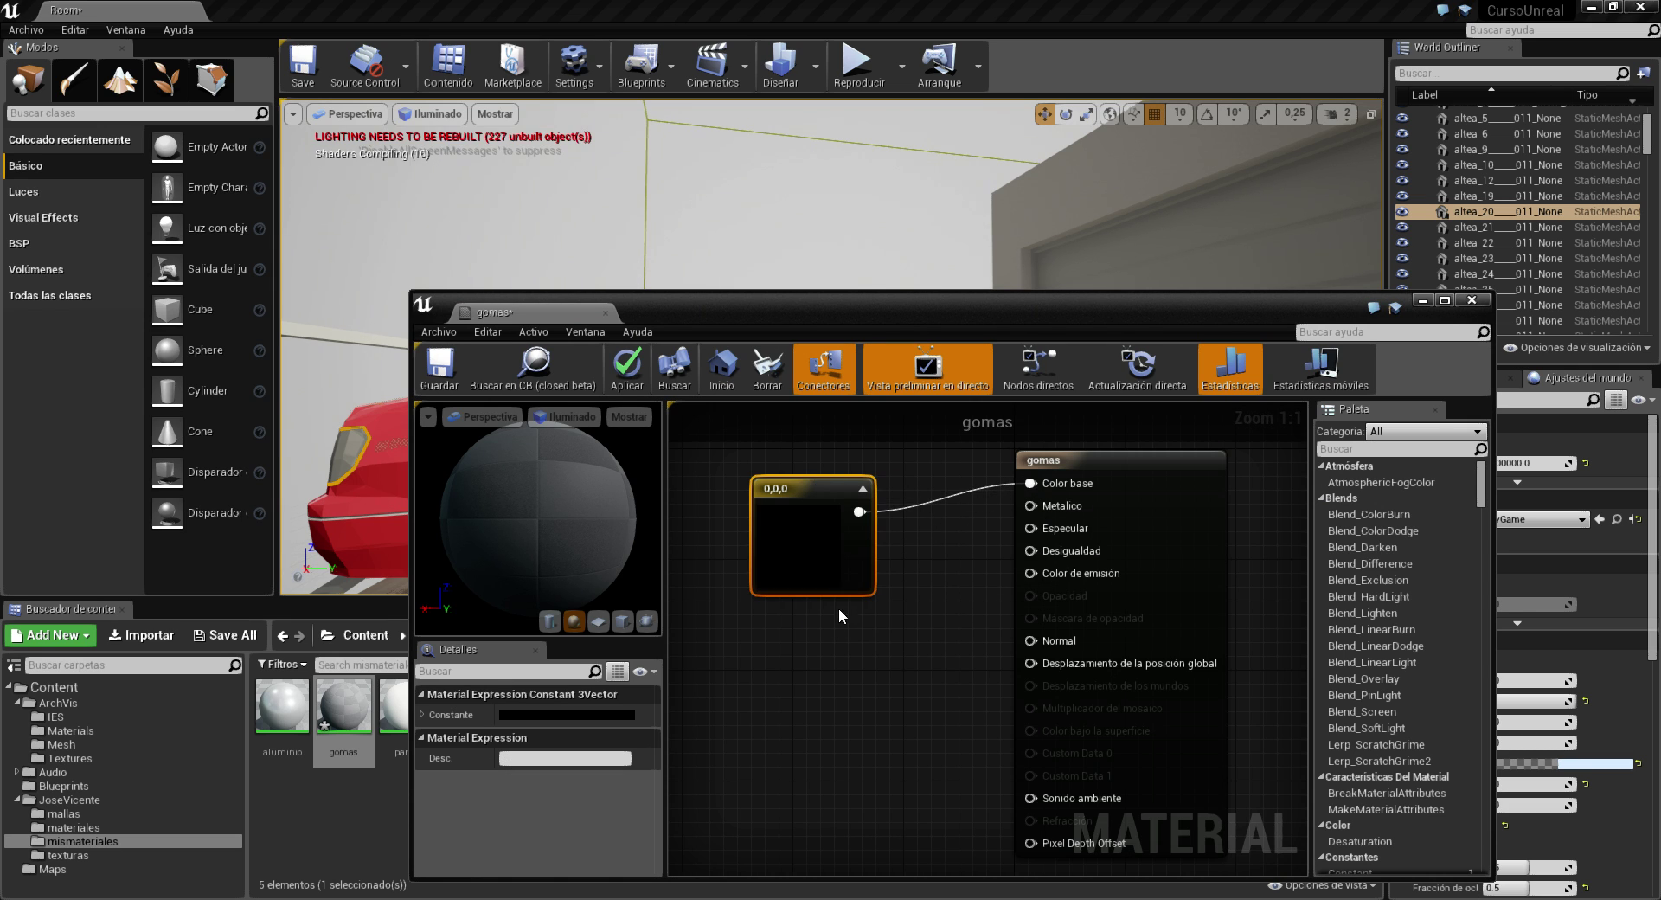
{"action": "left_click", "coordinate": [848, 638]}
{"action": "left_click_drag", "start_coordinate": [854, 649], "coordinate": [1030, 528]}
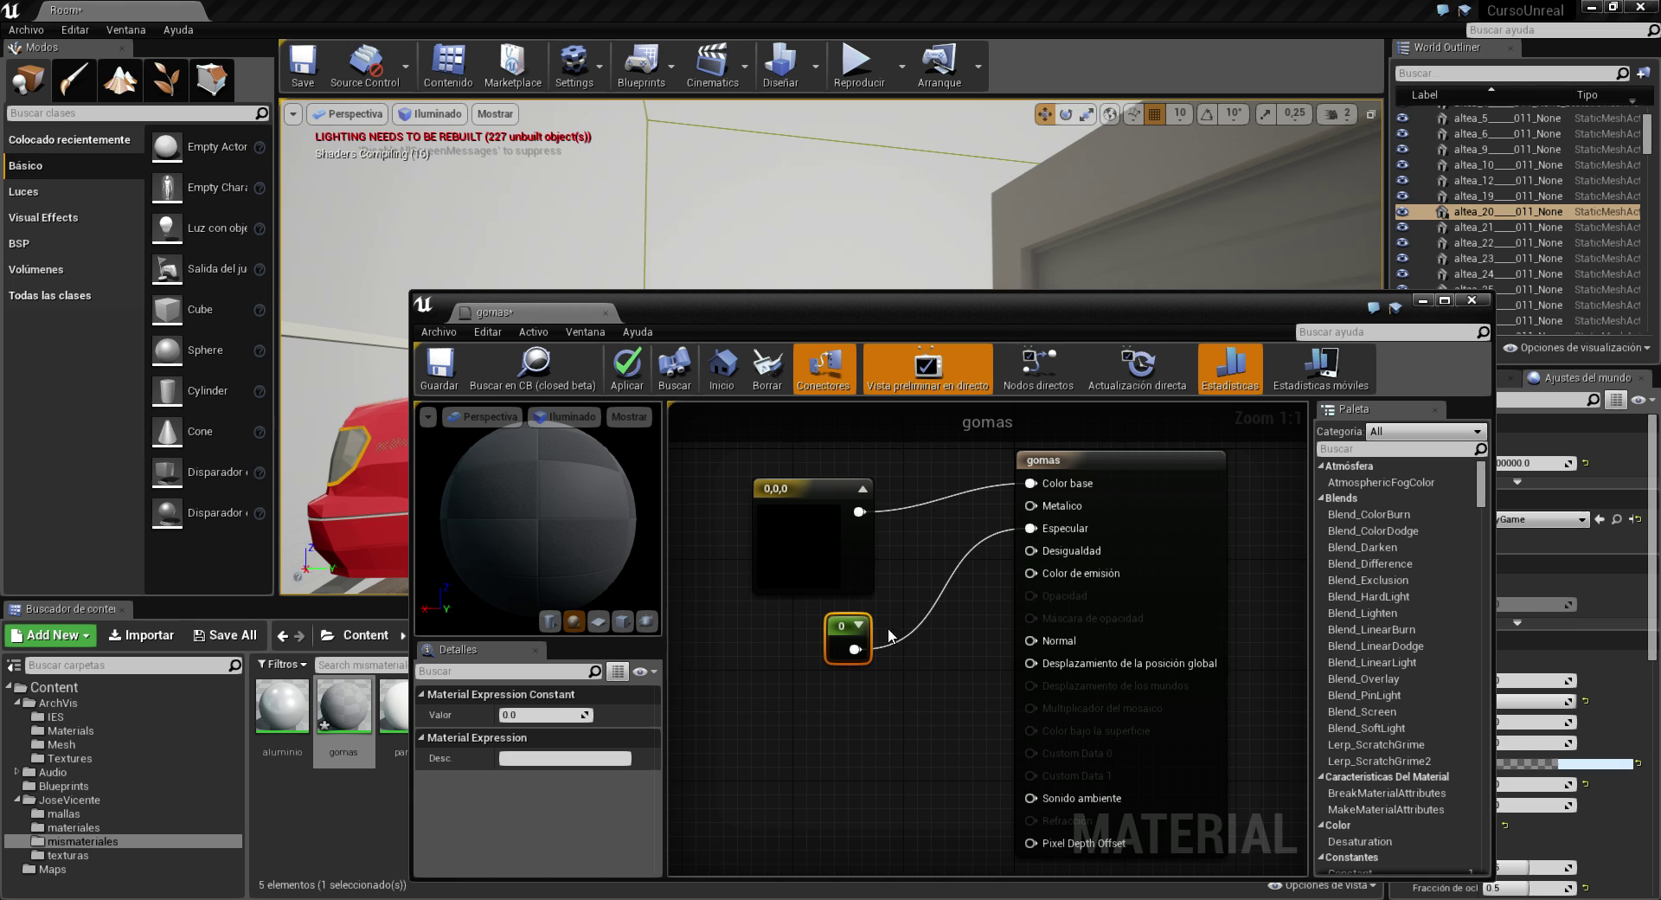
{"action": "left_click_drag", "start_coordinate": [545, 714], "coordinate": [588, 715]}
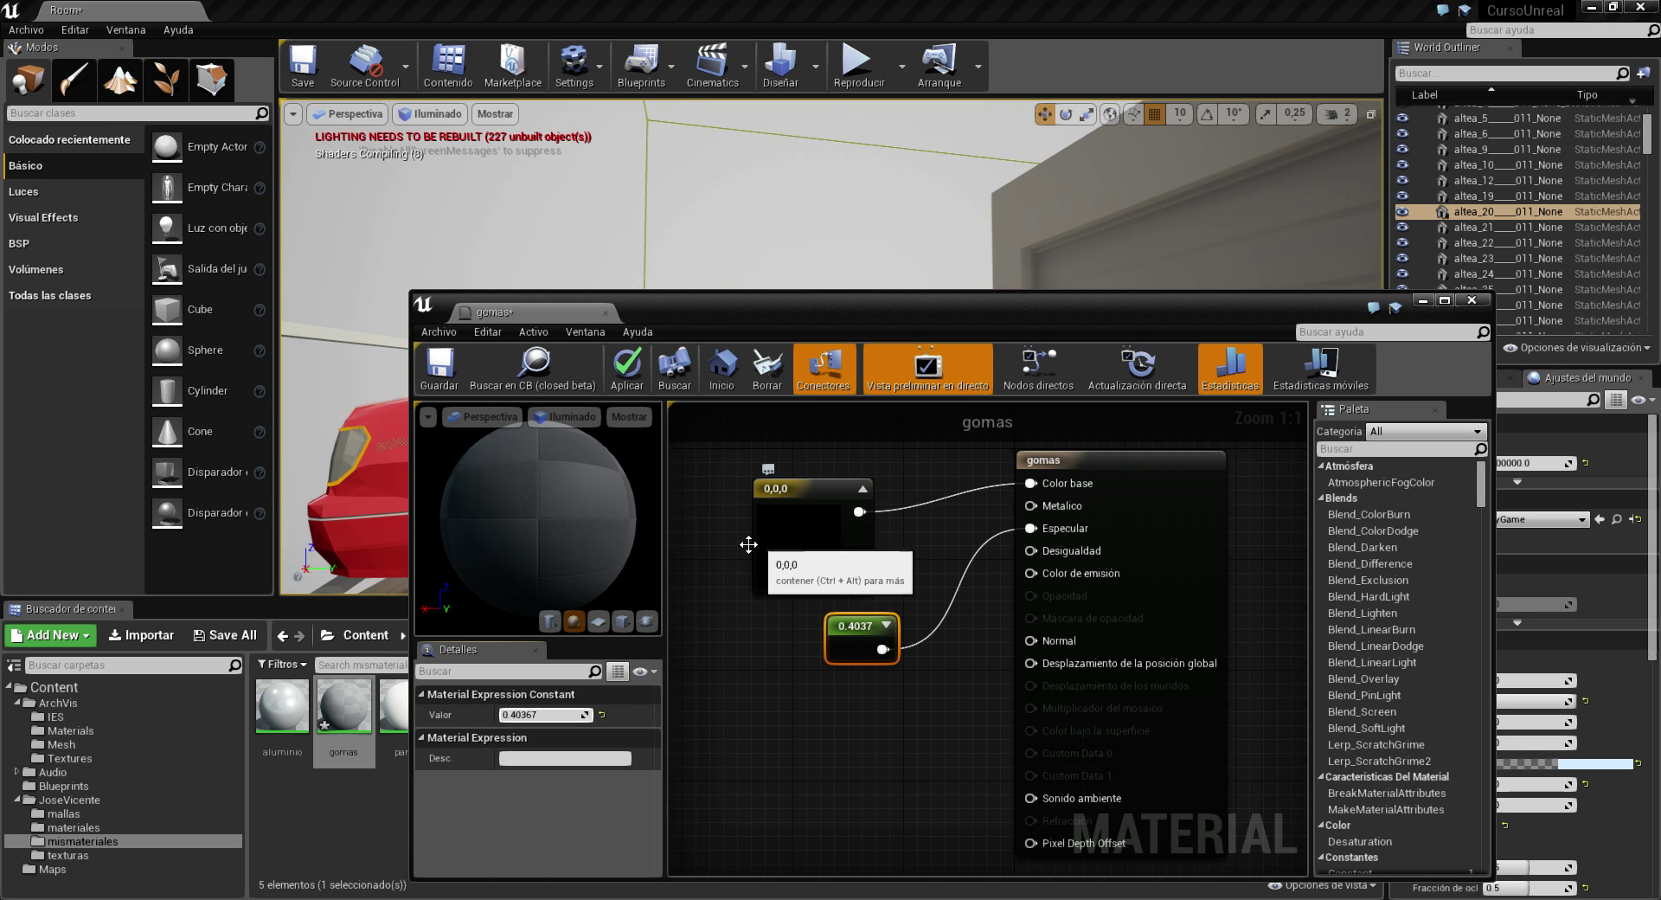
Set the base colour constant to dark grey 0.075, 0.075, 0.075.
{"action": "double_click", "coordinate": [808, 530]}
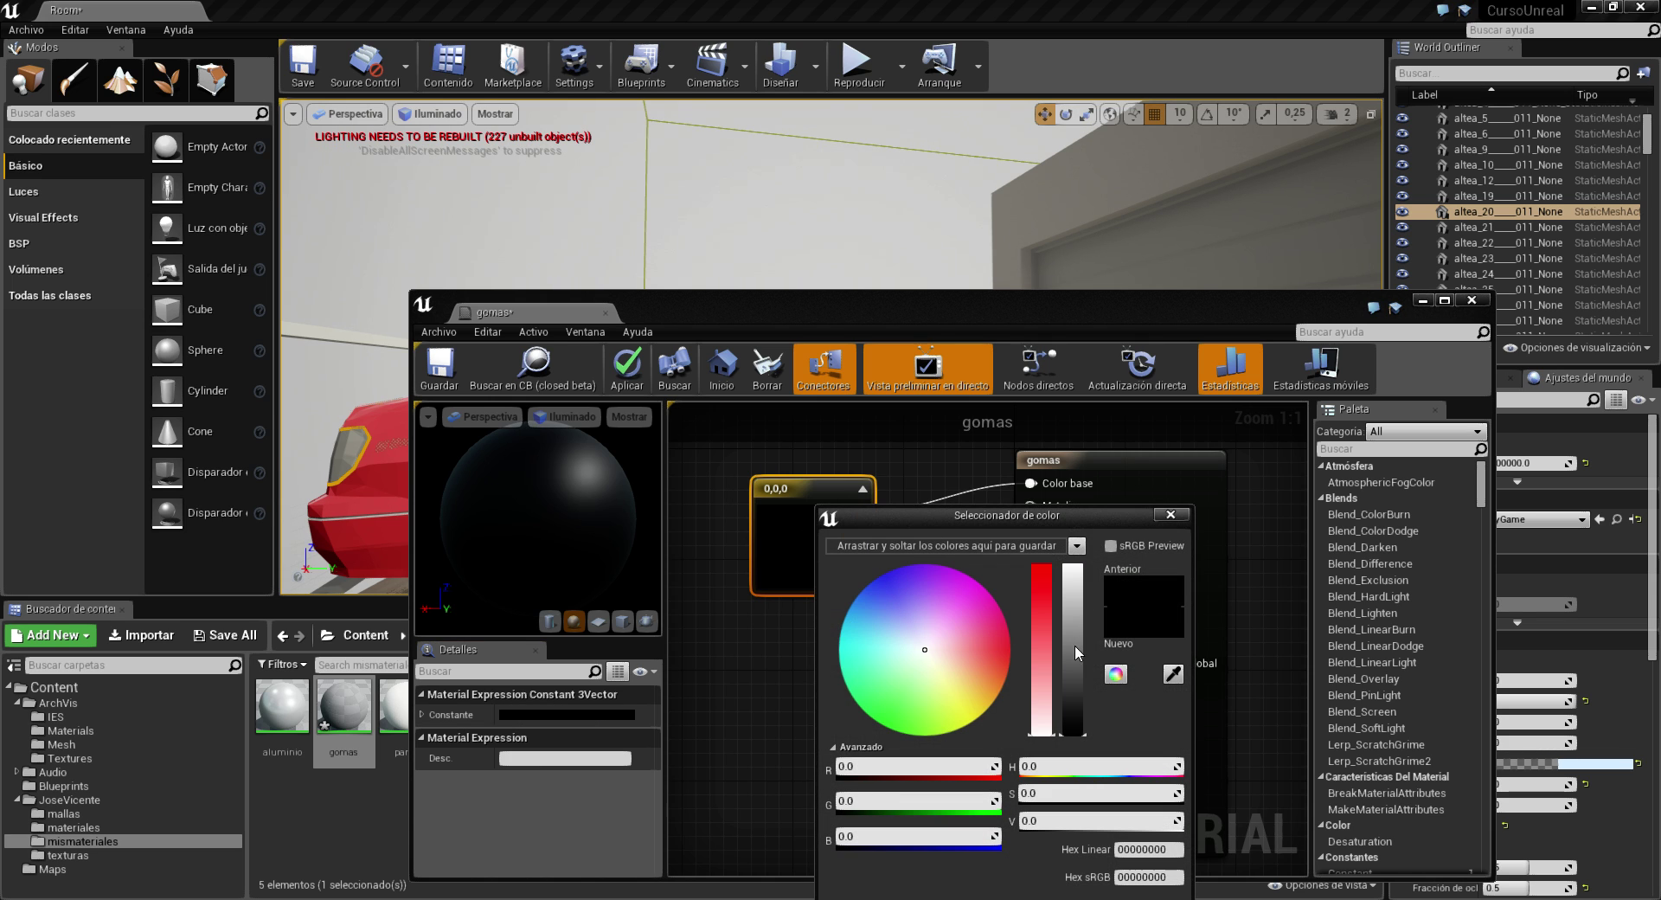
{"action": "left_click_drag", "start_coordinate": [1075, 649], "coordinate": [1071, 708]}
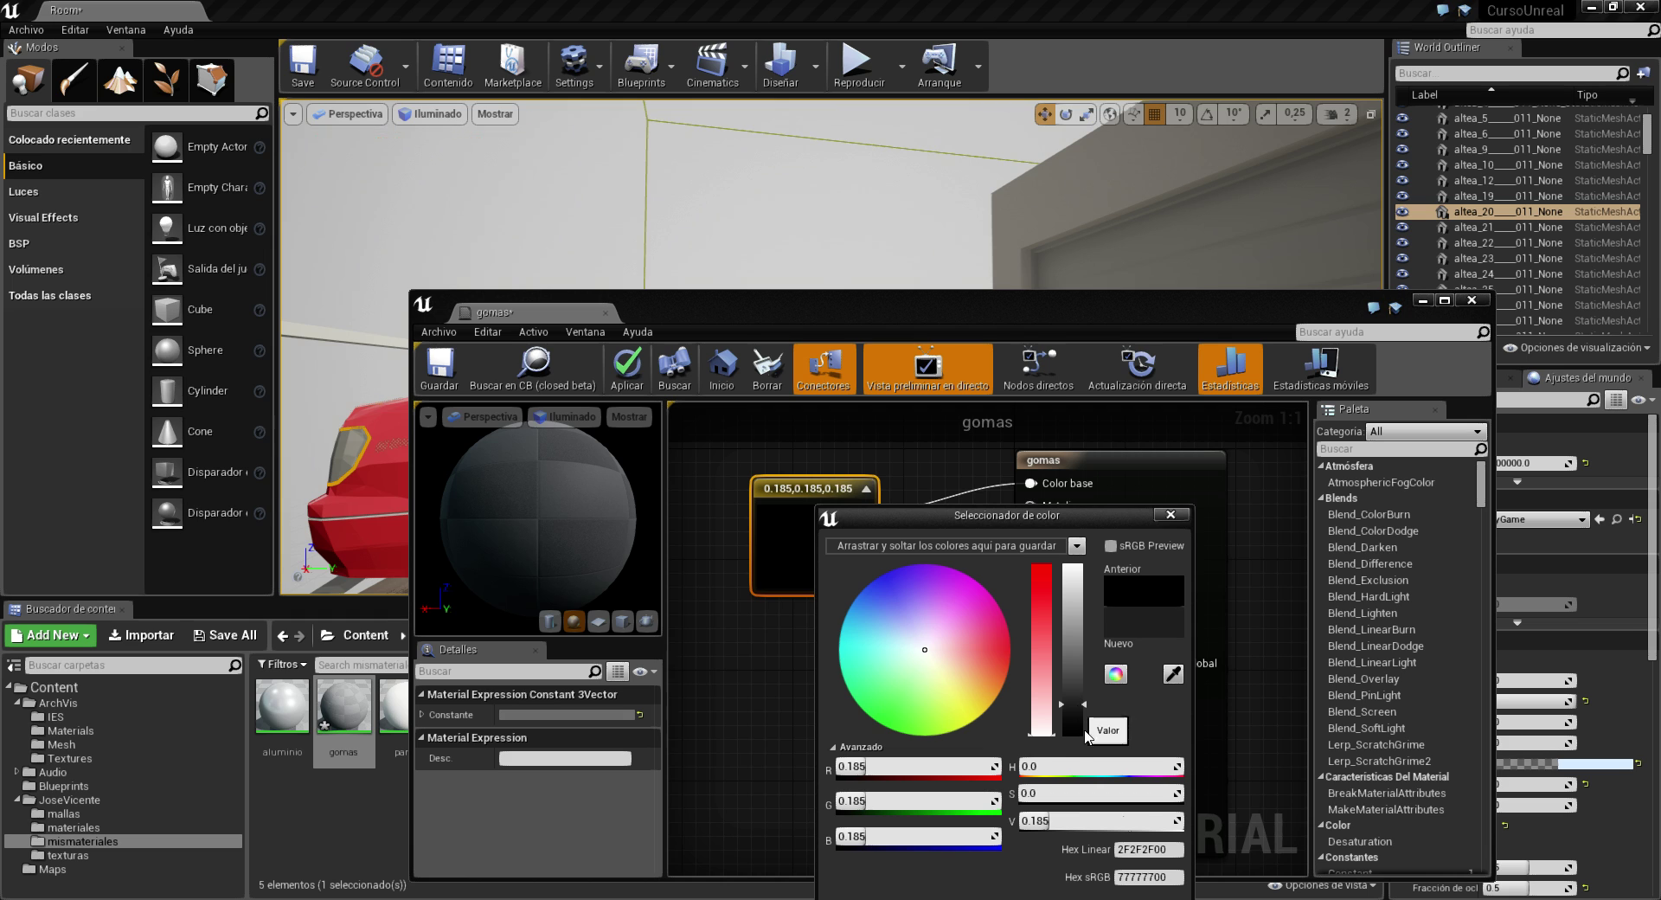
{"action": "left_click_drag", "start_coordinate": [1090, 519], "coordinate": [1093, 385]}
{"action": "left_click", "coordinate": [1063, 787]}
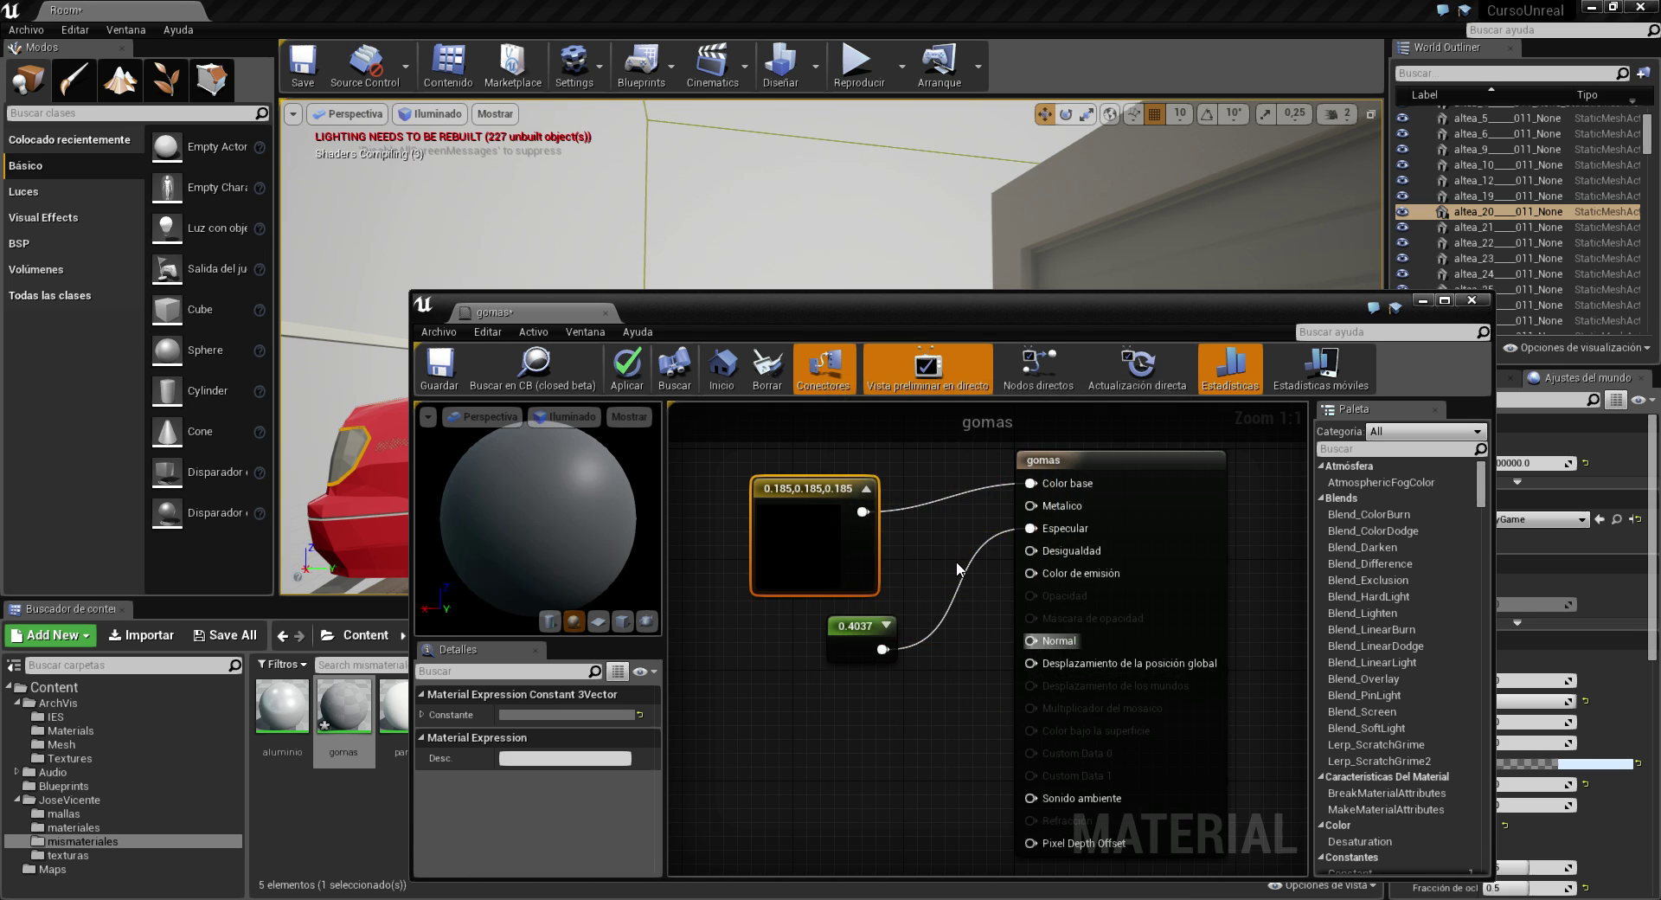
{"action": "double_click", "coordinate": [830, 550]}
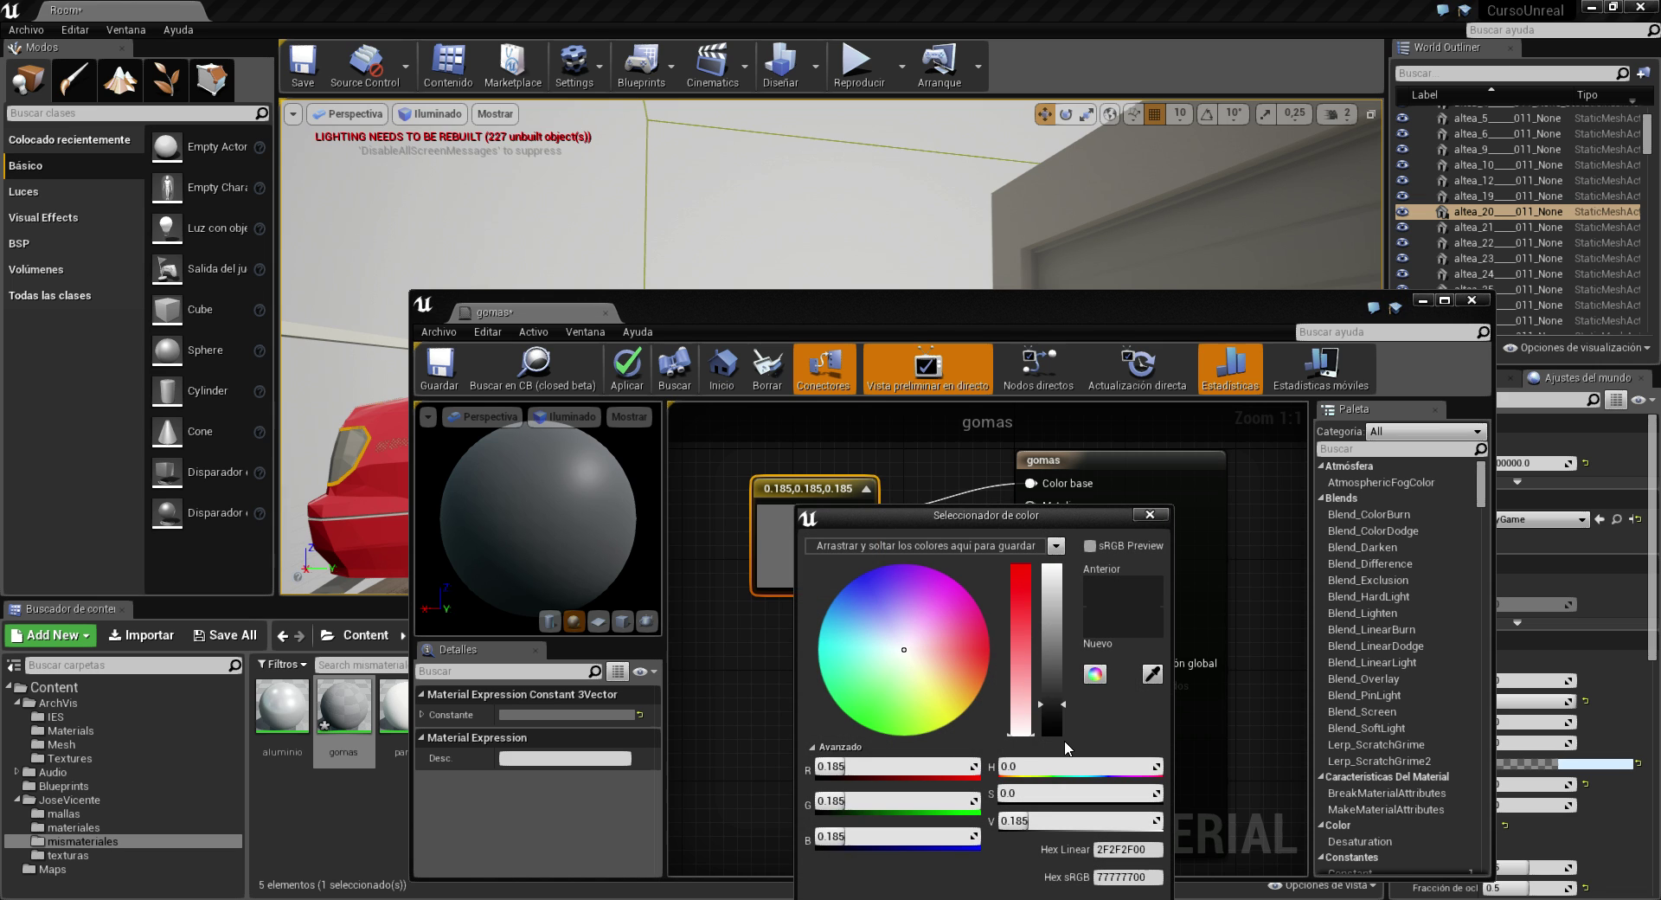
{"action": "left_click_drag", "start_coordinate": [1059, 710], "coordinate": [1060, 729]}
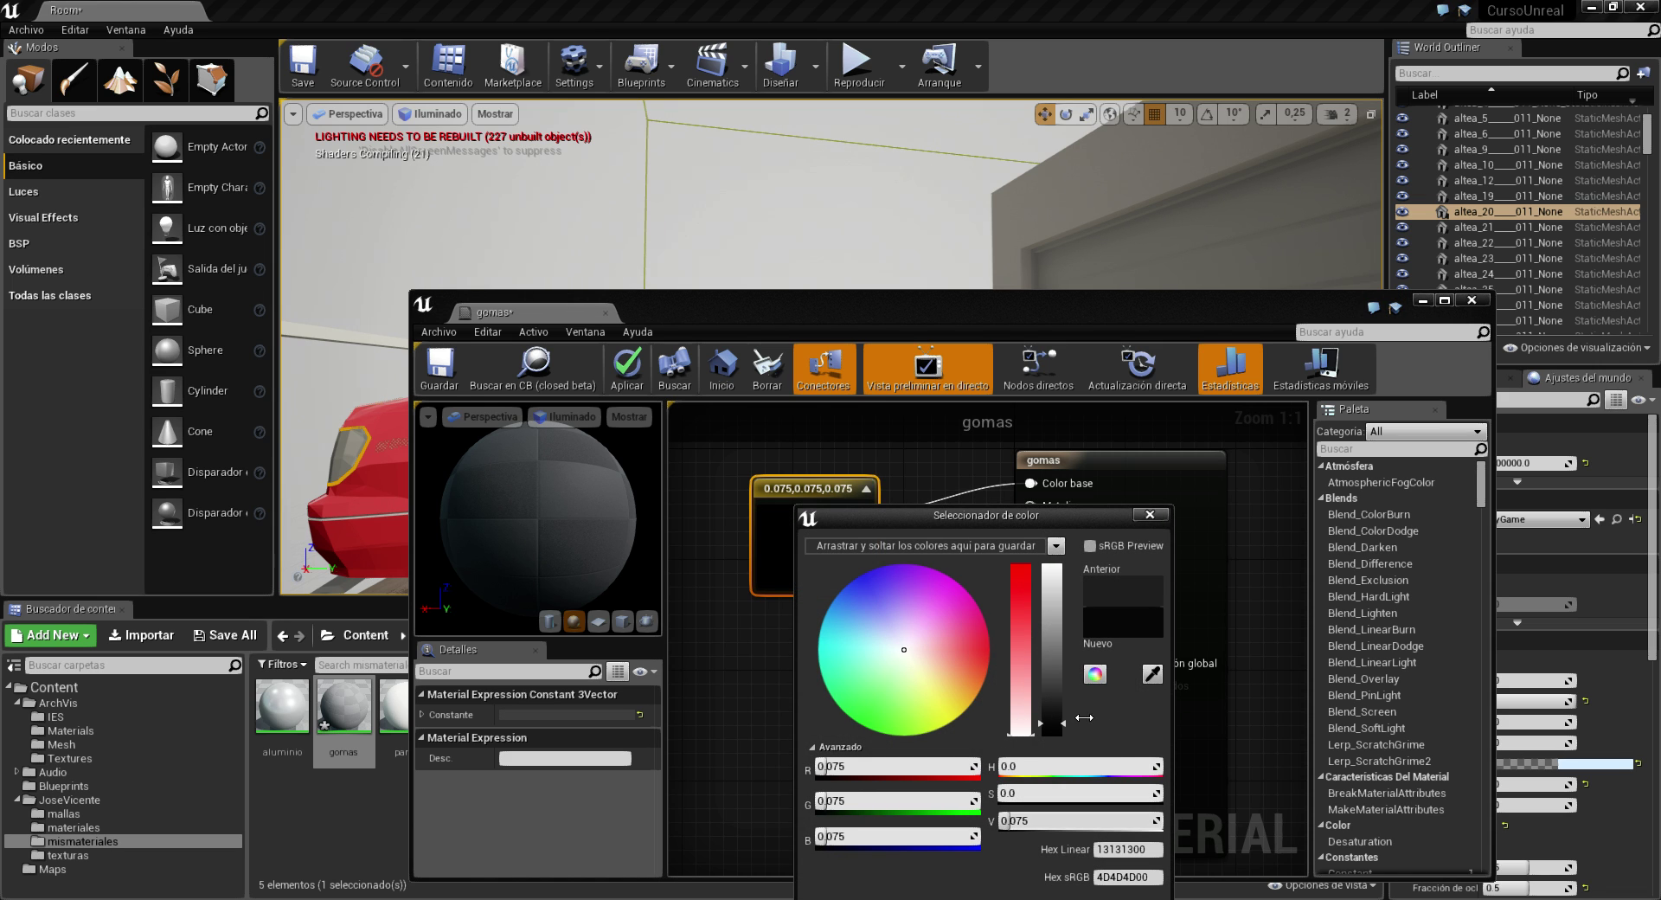
{"action": "left_click_drag", "start_coordinate": [987, 514], "coordinate": [986, 430]}
{"action": "left_click", "coordinate": [1064, 832]}
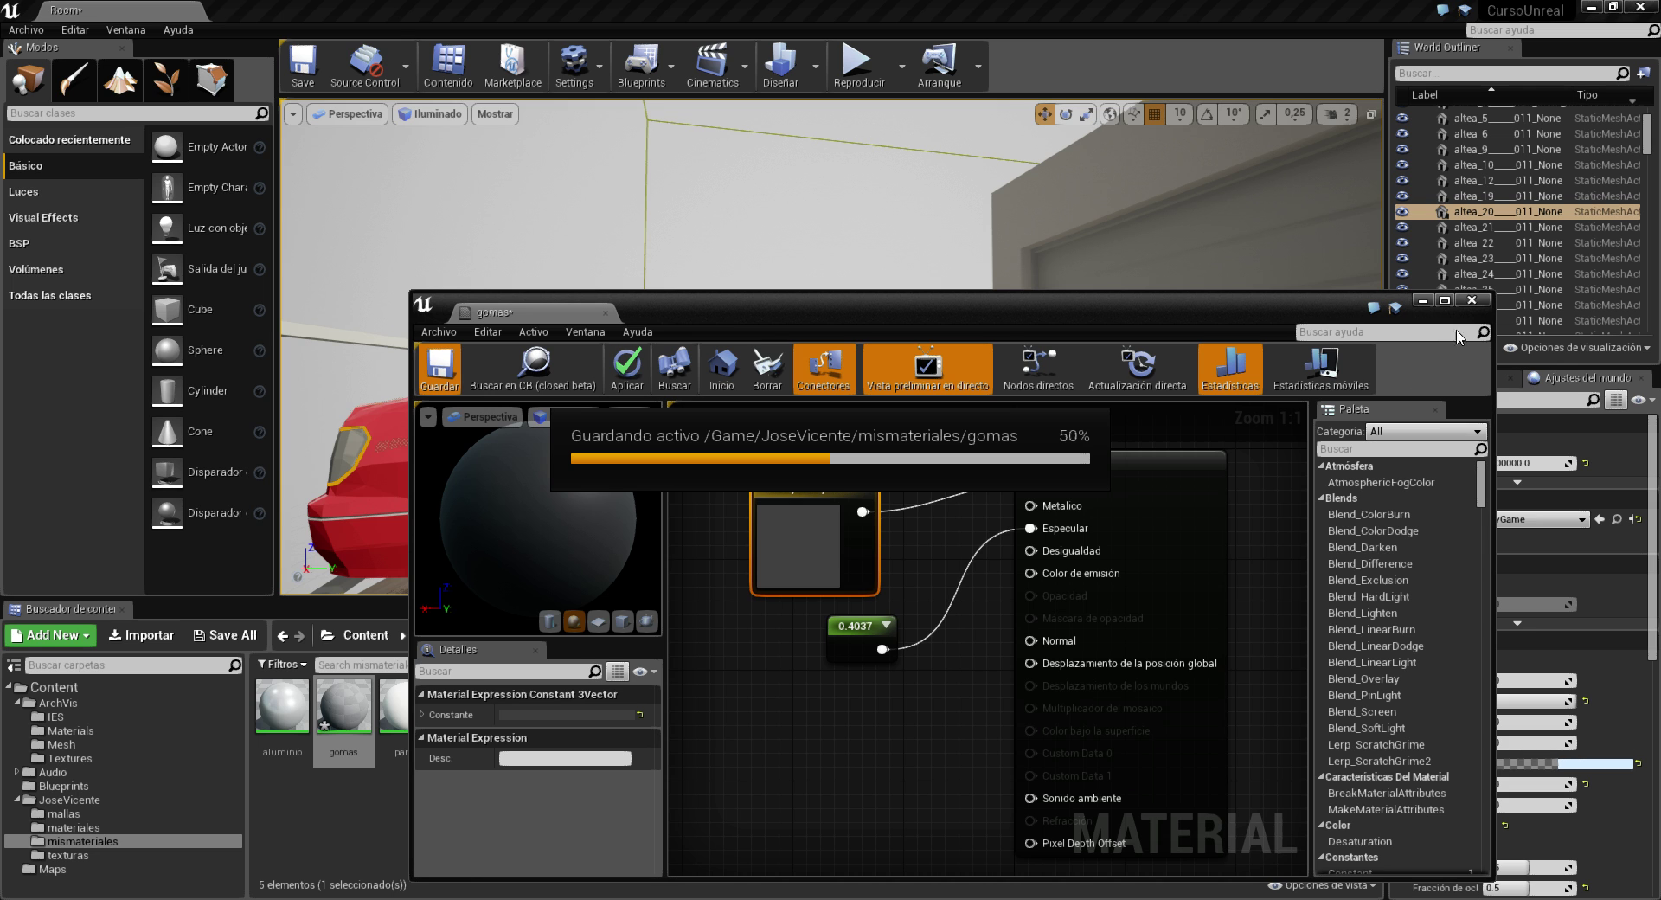
Save and close gomas, apply it to the rear tyre, and fly around to inspect the car.
{"action": "left_click", "coordinate": [1474, 299]}
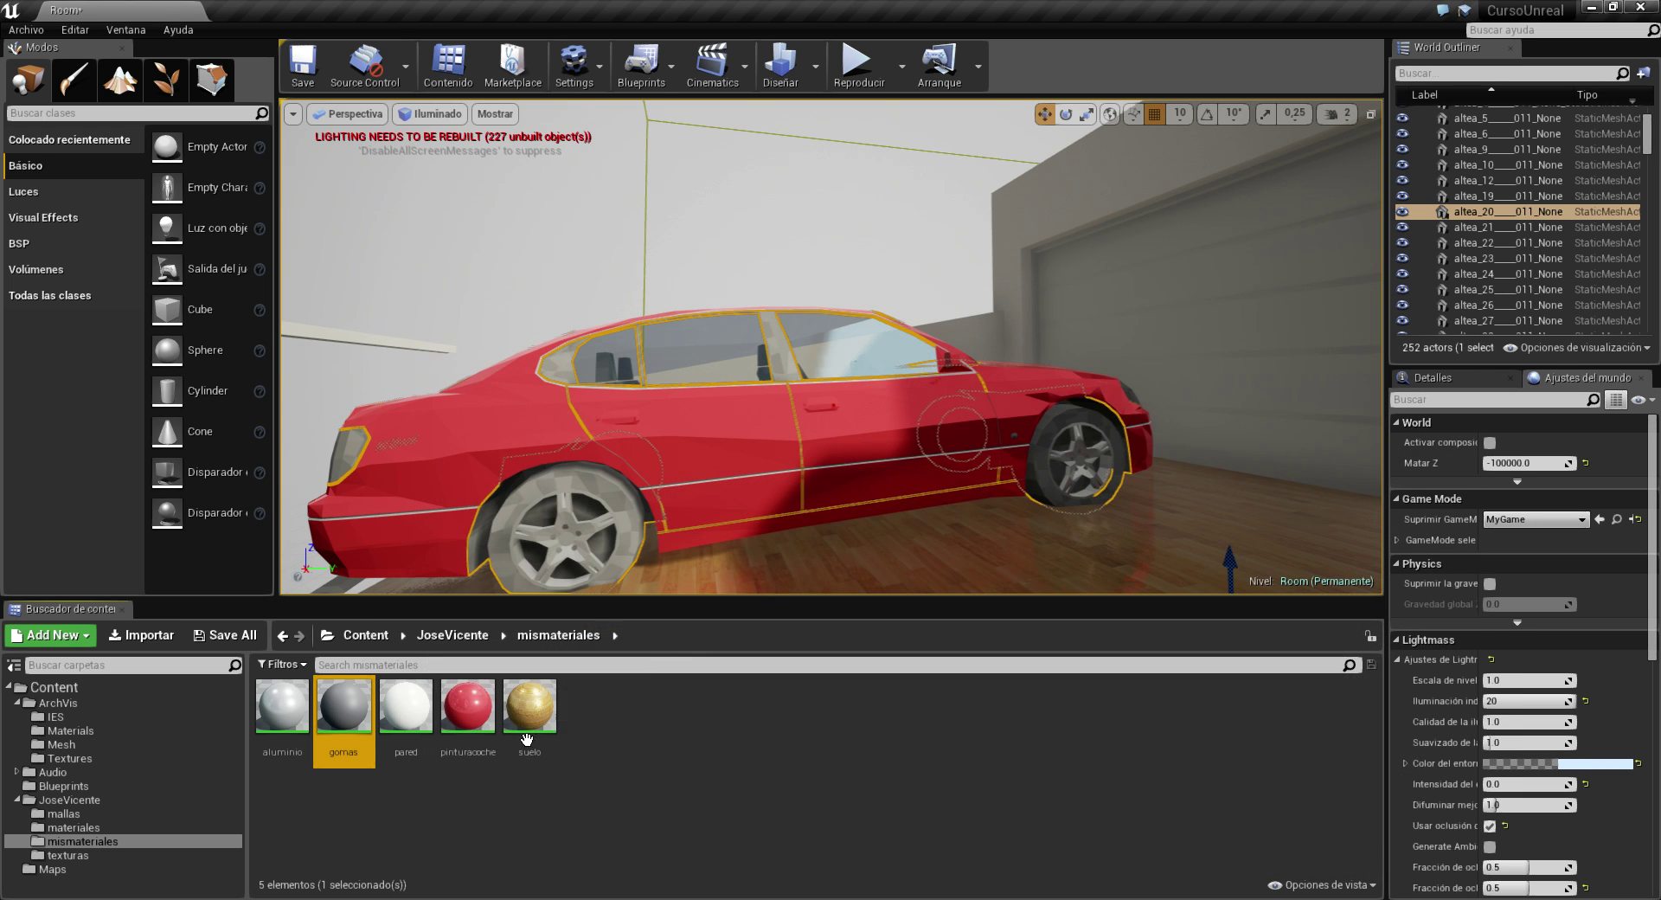
{"action": "left_click_drag", "start_coordinate": [338, 730], "coordinate": [644, 563]}
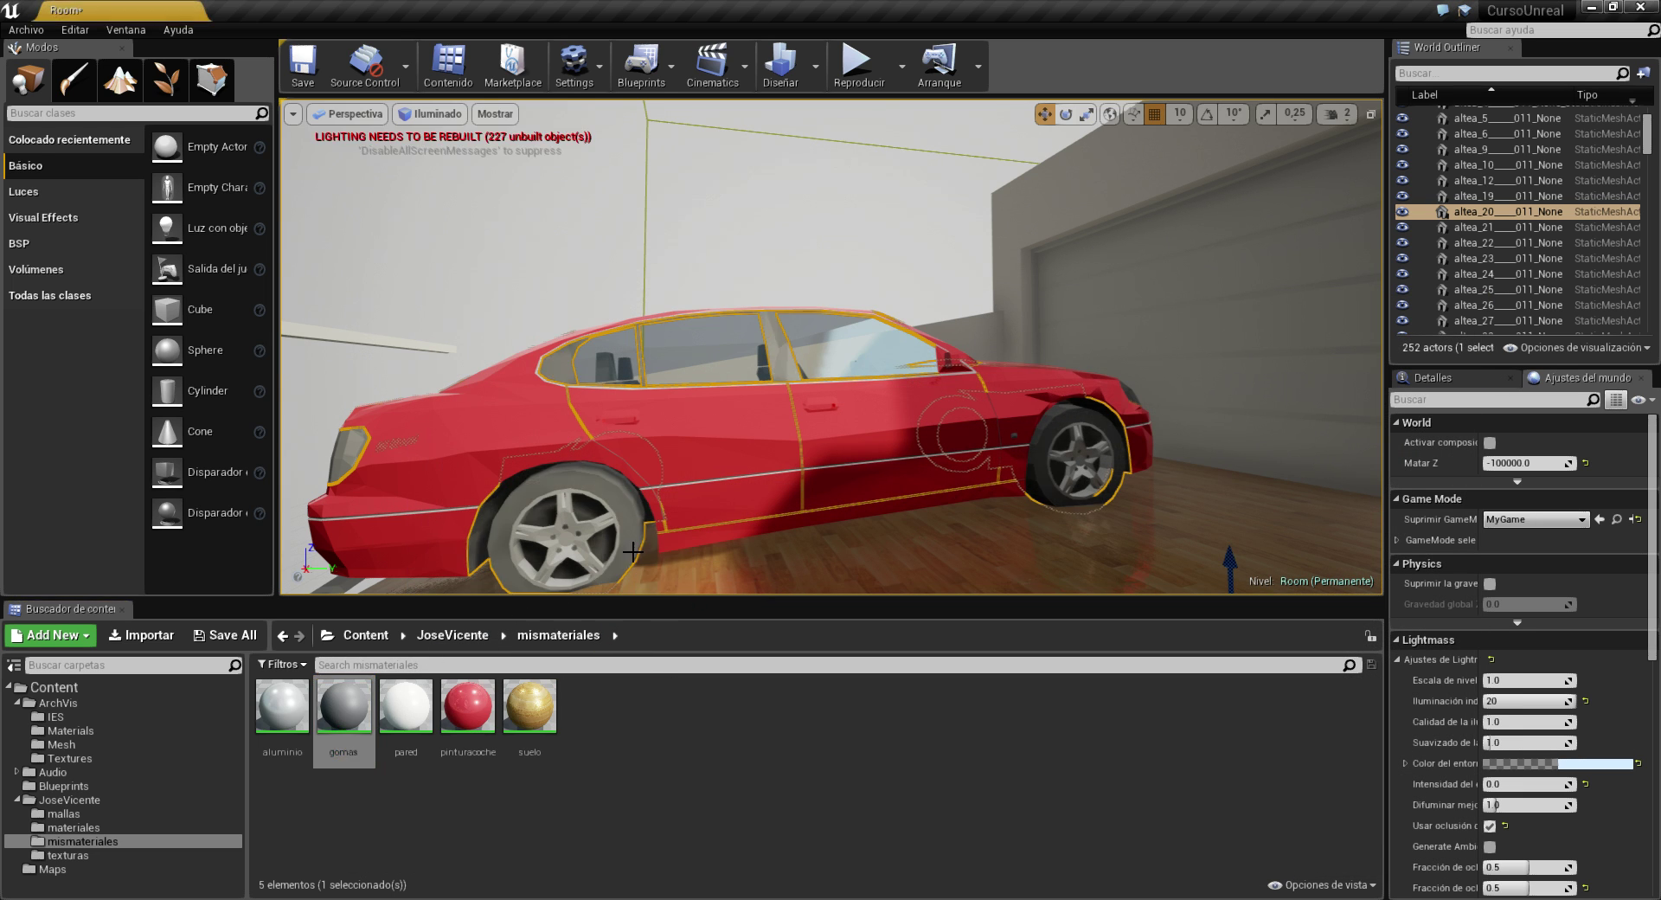
{"action": "mouse_move", "coordinate": [653, 589]}
{"action": "right_mouse_down"}
{"action": "mouse_move", "coordinate": [658, 485]}
{"action": "mouse_move", "coordinate": [657, 519]}
{"action": "right_mouse_up"}
{"action": "right_click_drag", "start_coordinate": [830, 346], "coordinate": [917, 346]}
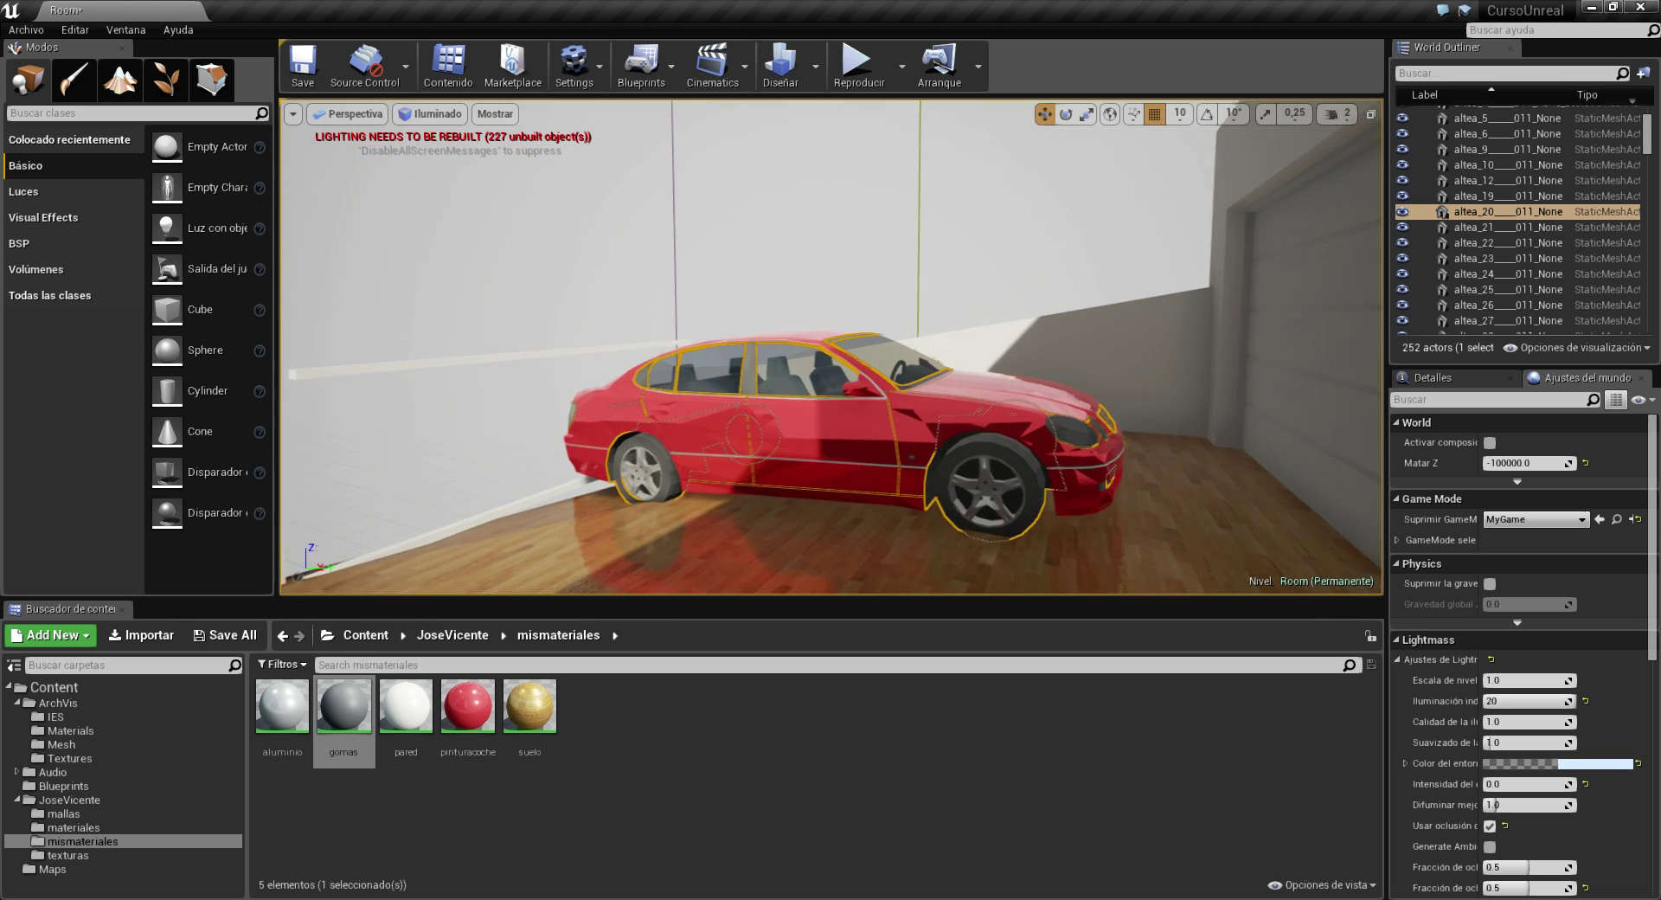
{"action": "scroll", "coordinate": [831, 346], "scroll_direction": "up", "scroll_amount": 5}
{"action": "mouse_move", "coordinate": [830, 346]}
{"action": "right_mouse_down"}
{"action": "mouse_move", "coordinate": [830, 380]}
{"action": "mouse_move", "coordinate": [762, 346]}
{"action": "mouse_move", "coordinate": [796, 346]}
{"action": "right_mouse_up"}
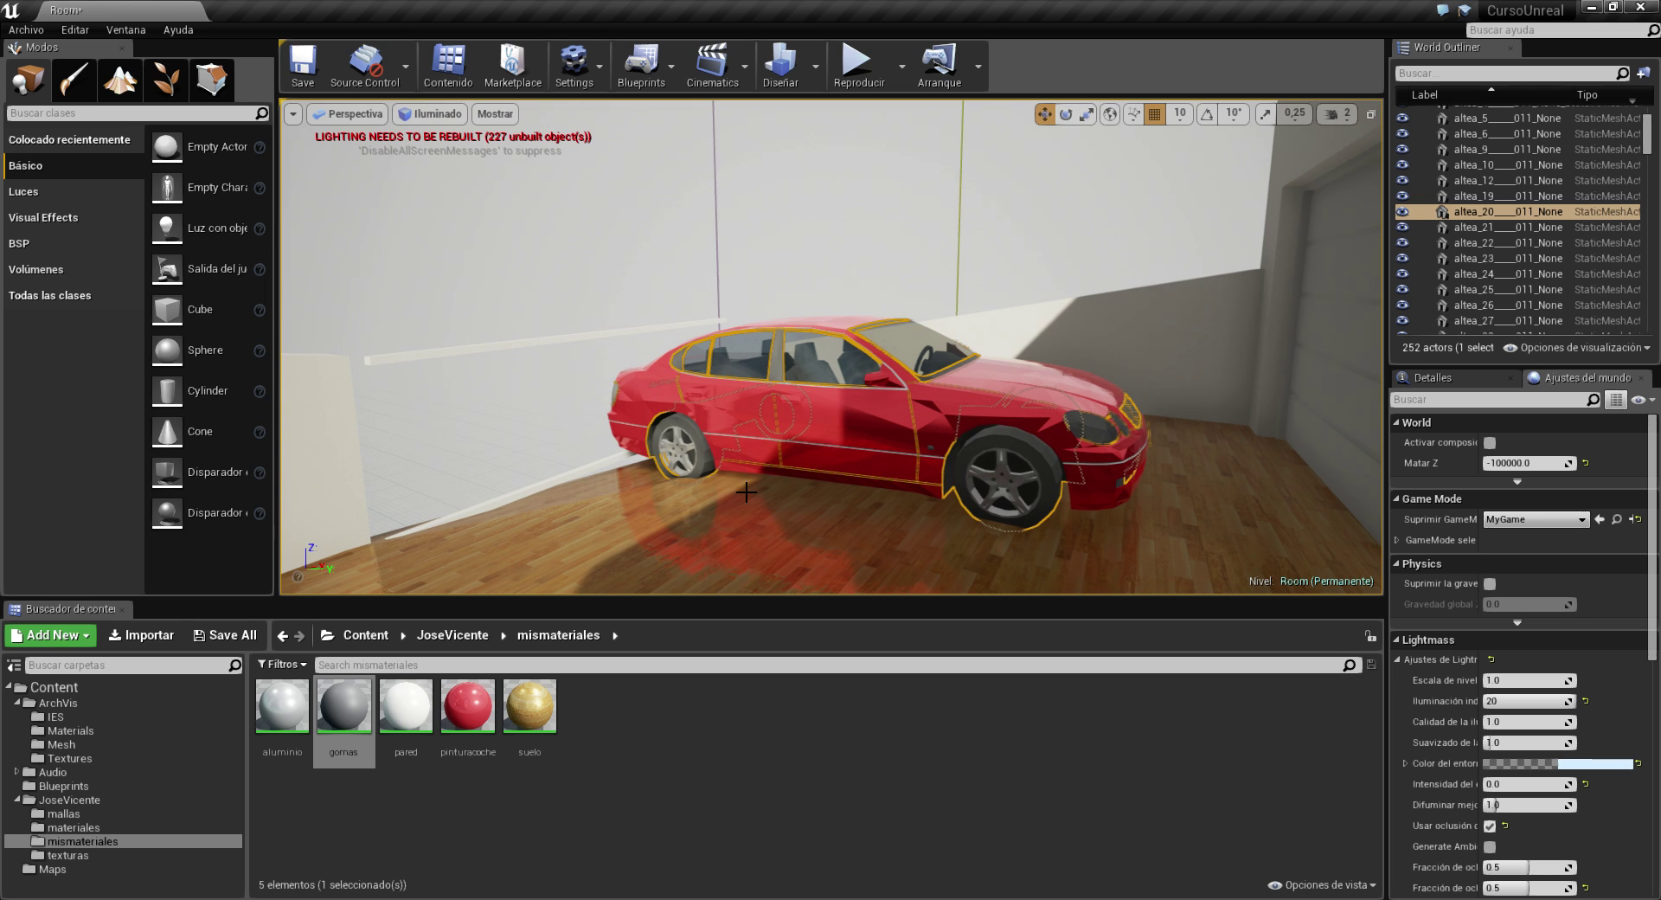